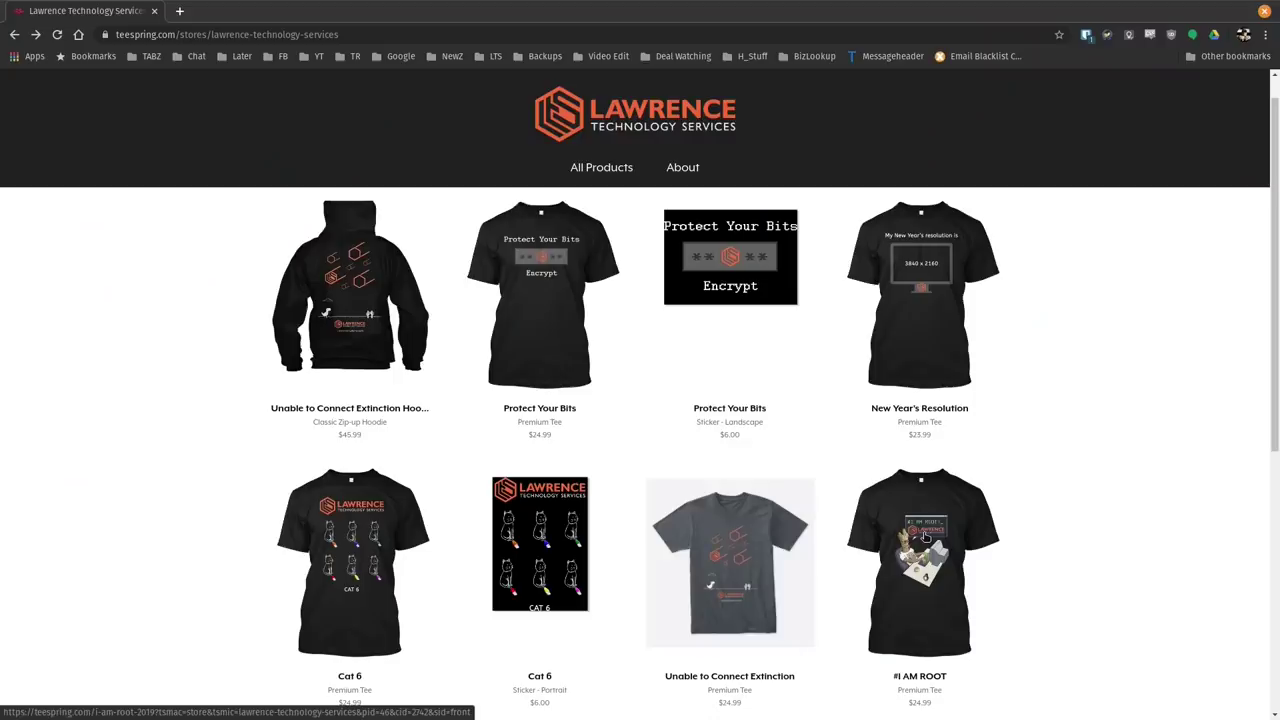
{"action": "left_click", "coordinate": [925, 538]}
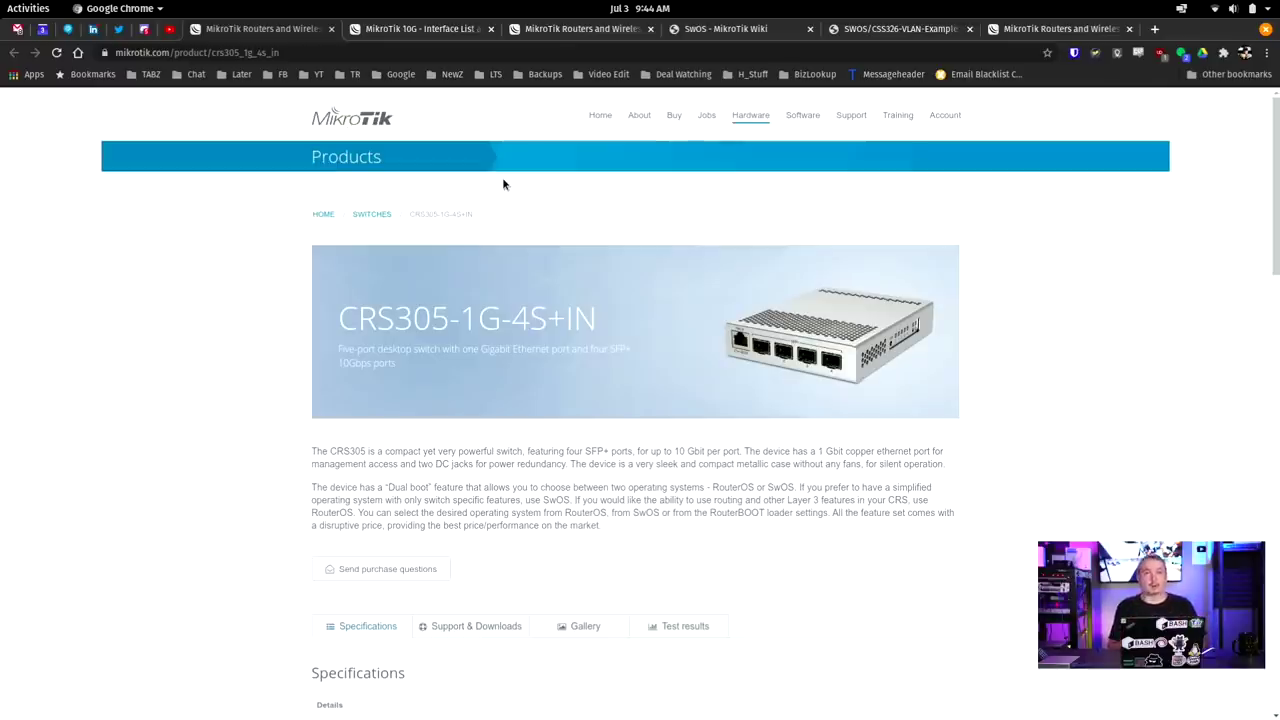
Review the MikroTik CRS312-4C+8XG-RM product page, covering its description and specifications
{"action": "left_click", "coordinate": [580, 29]}
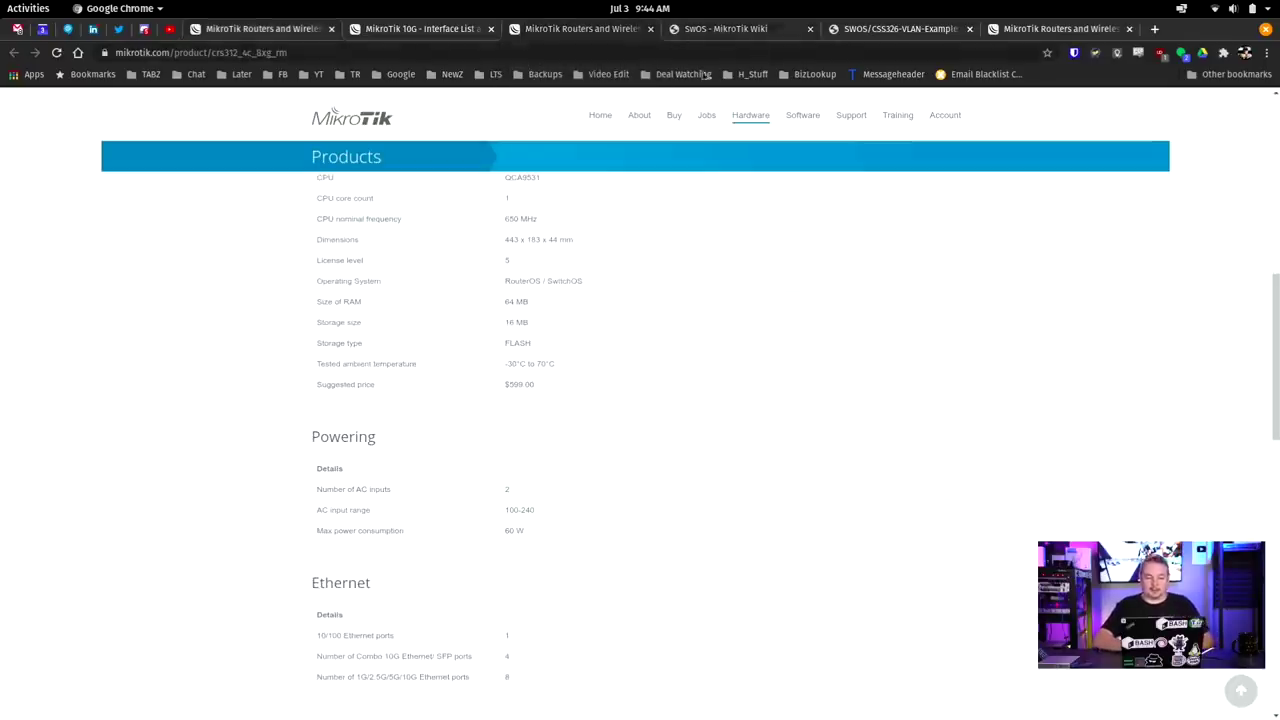
{"action": "scroll", "coordinate": [688, 360], "scroll_direction": "up", "scroll_amount": 10}
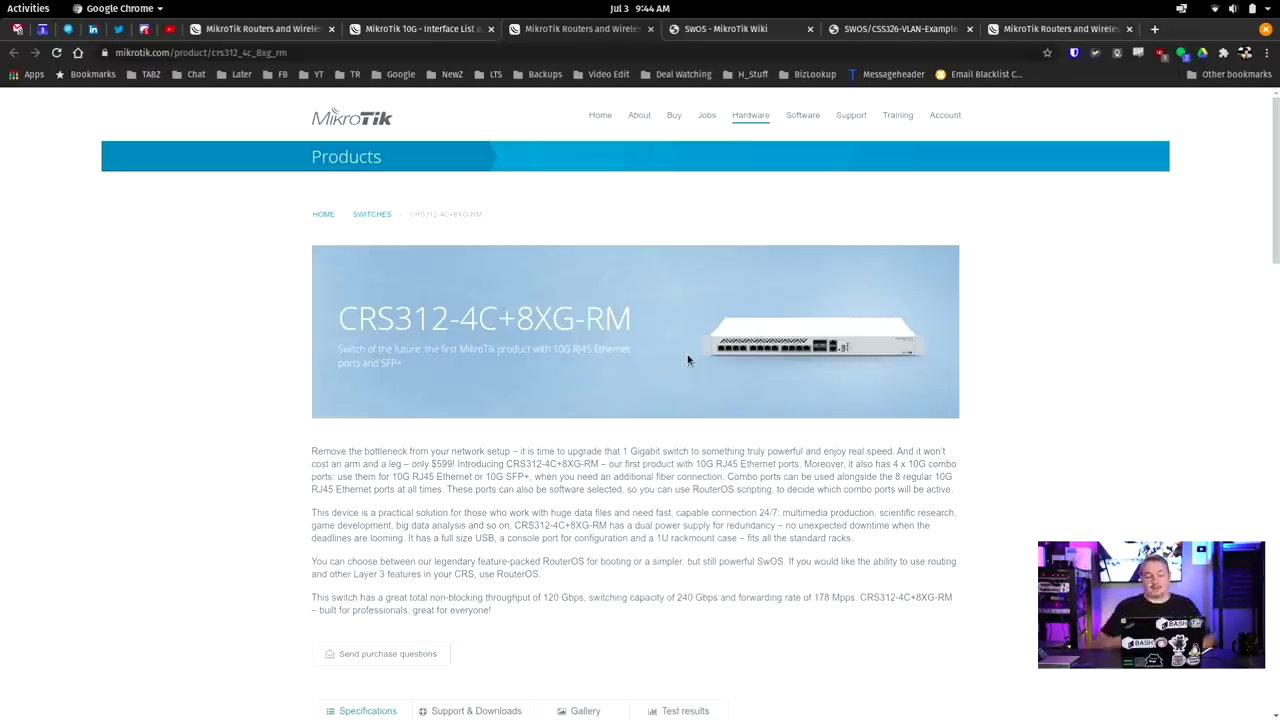
{"action": "scroll", "coordinate": [1021, 318], "scroll_direction": "down", "scroll_amount": 4}
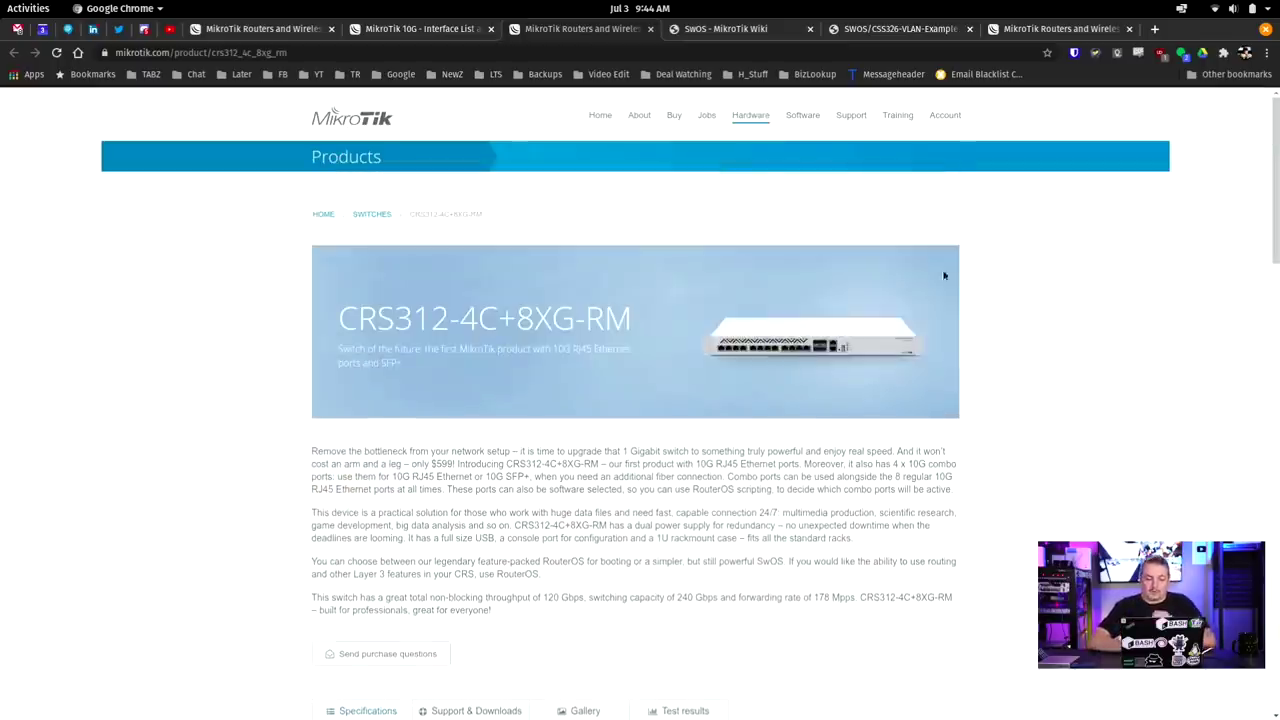
Look through the switch's RouterOS interface list, BGP instances, wireless tables and route filters in WebFig
{"action": "left_click", "coordinate": [410, 28]}
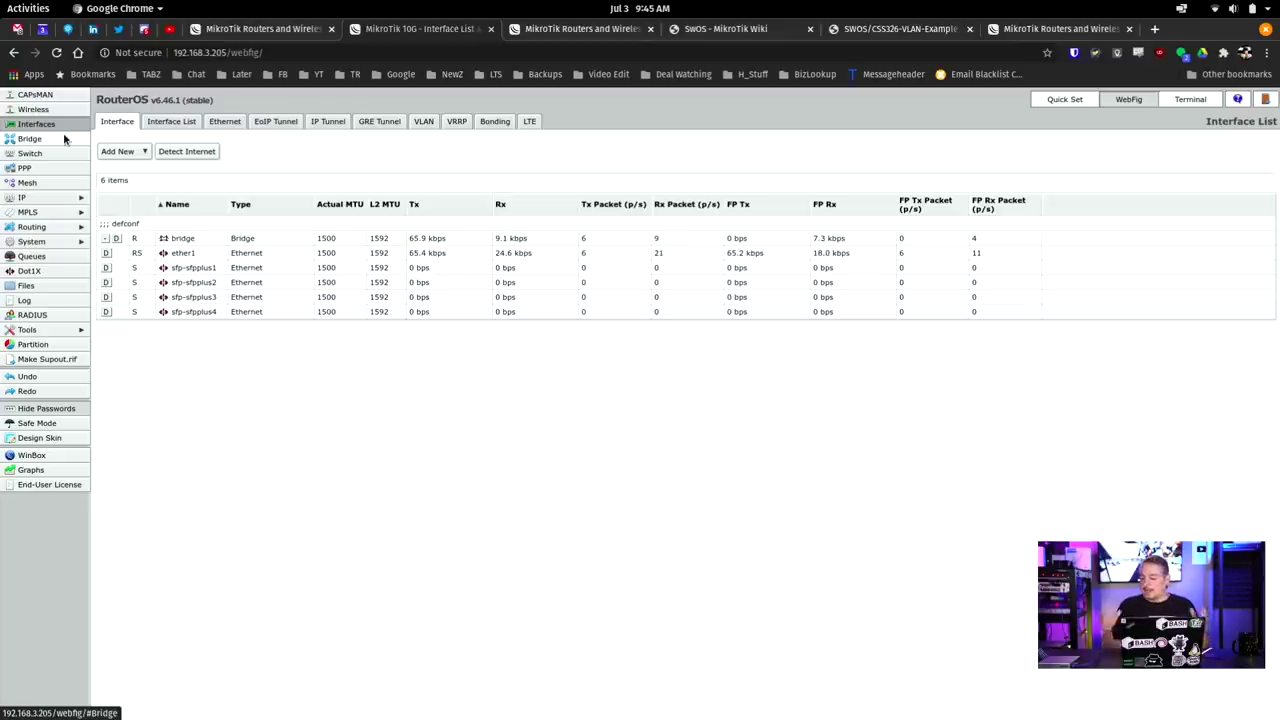
{"action": "left_click", "coordinate": [48, 230]}
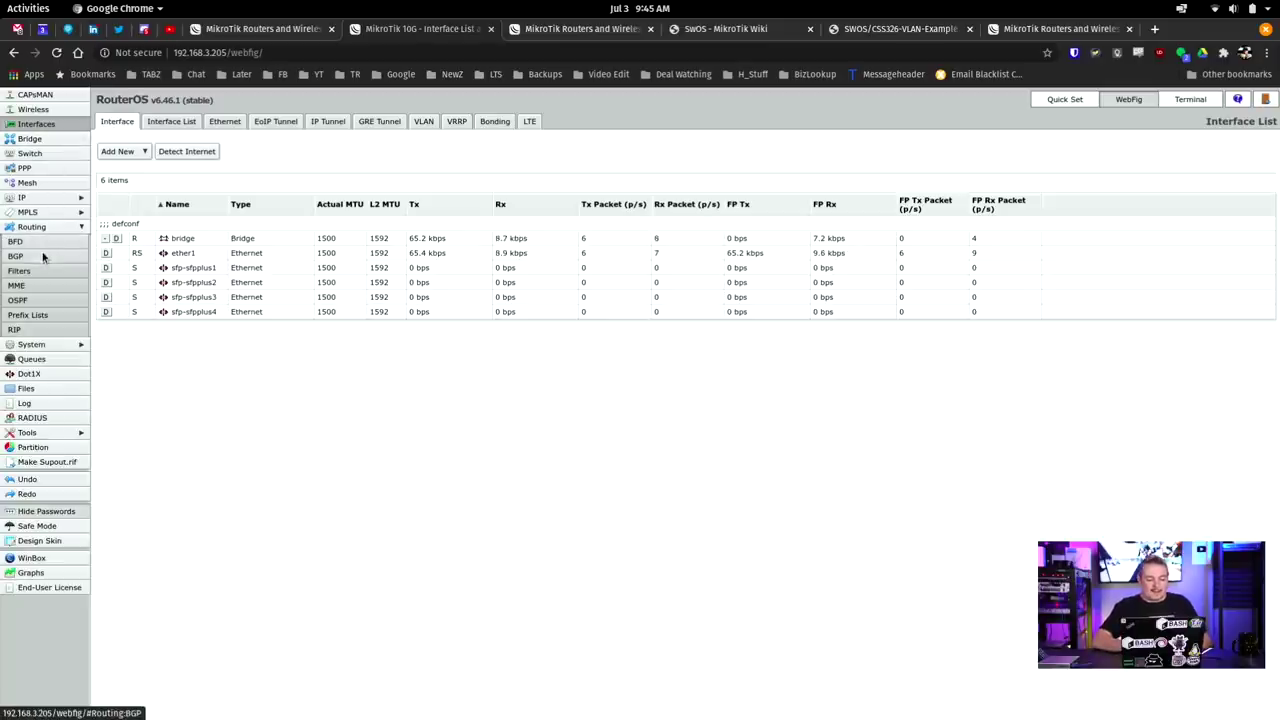
{"action": "left_click", "coordinate": [43, 257]}
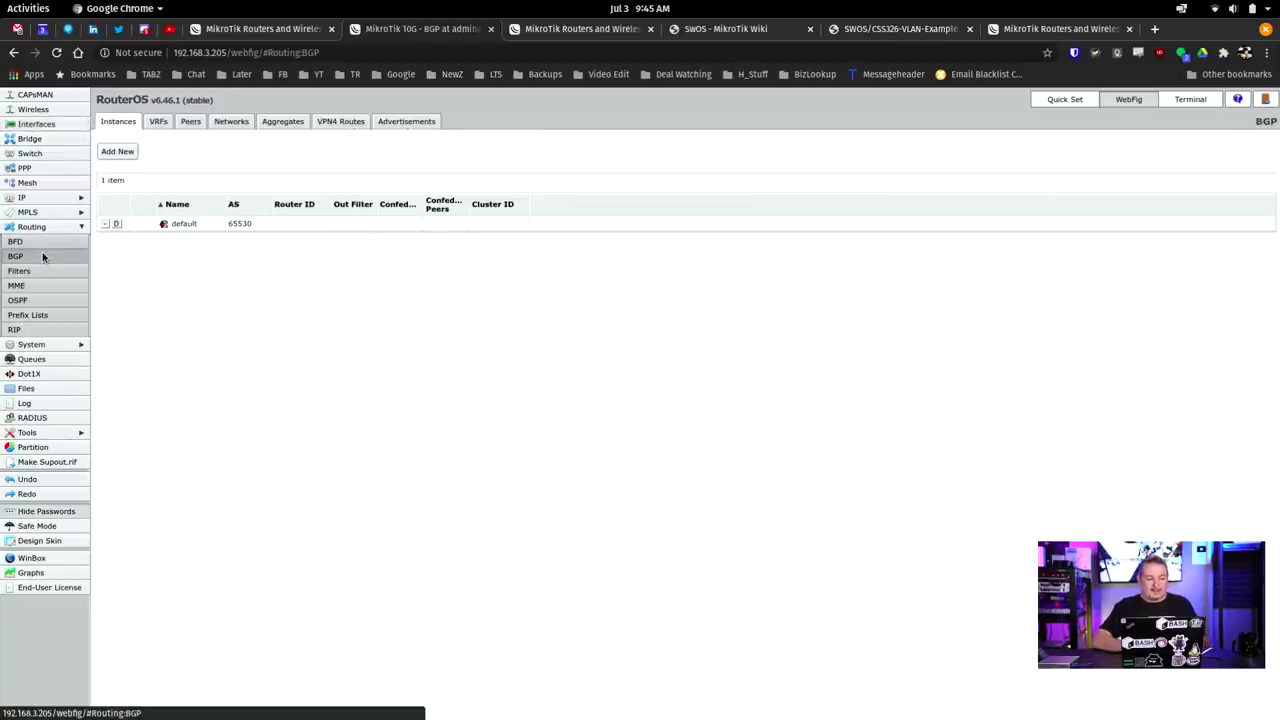
{"action": "left_click", "coordinate": [67, 116]}
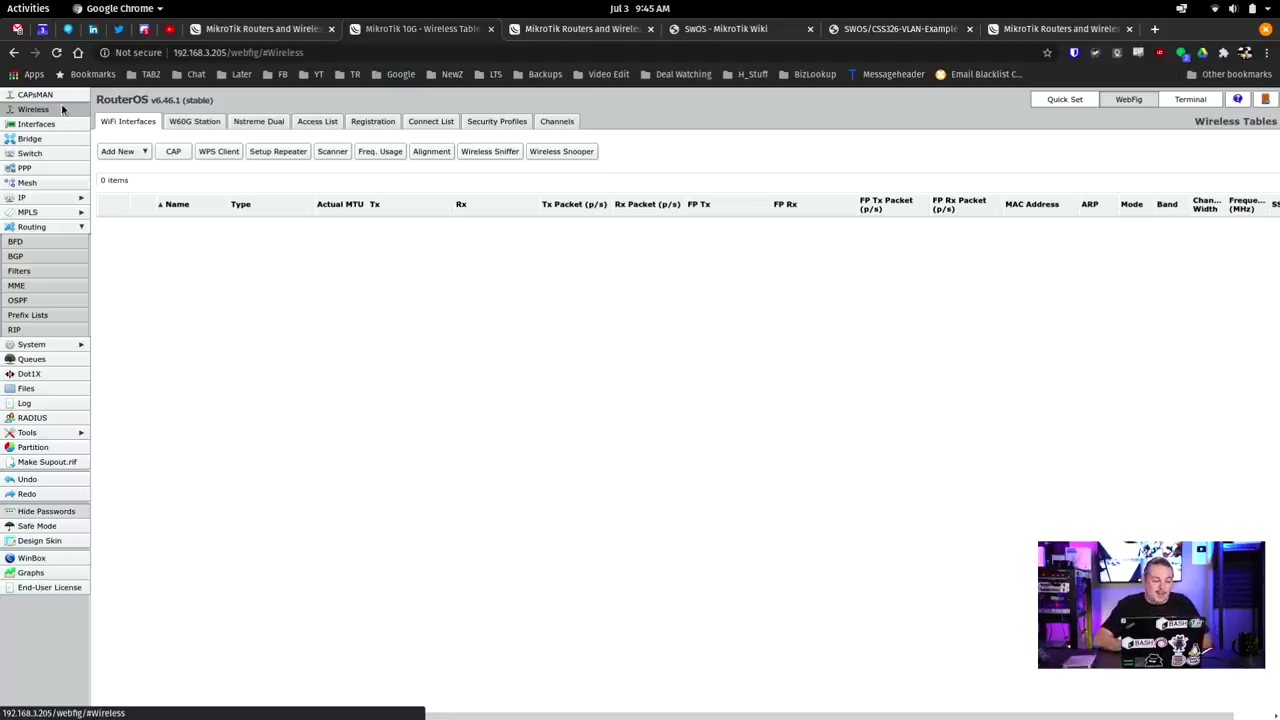
{"action": "left_click", "coordinate": [42, 272]}
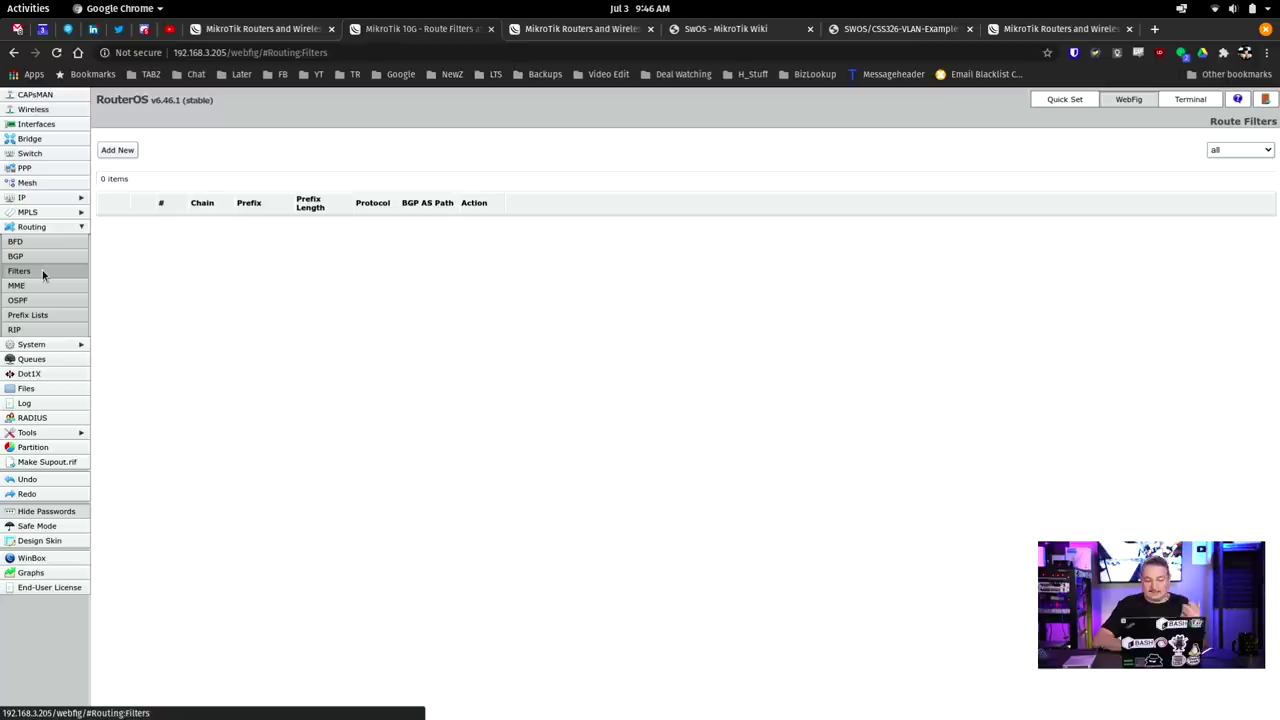
Examine the RouterOS pages for queues, Dot1X and the MPLS features, including VPLS
{"action": "left_click", "coordinate": [74, 359]}
{"action": "left_click", "coordinate": [57, 375]}
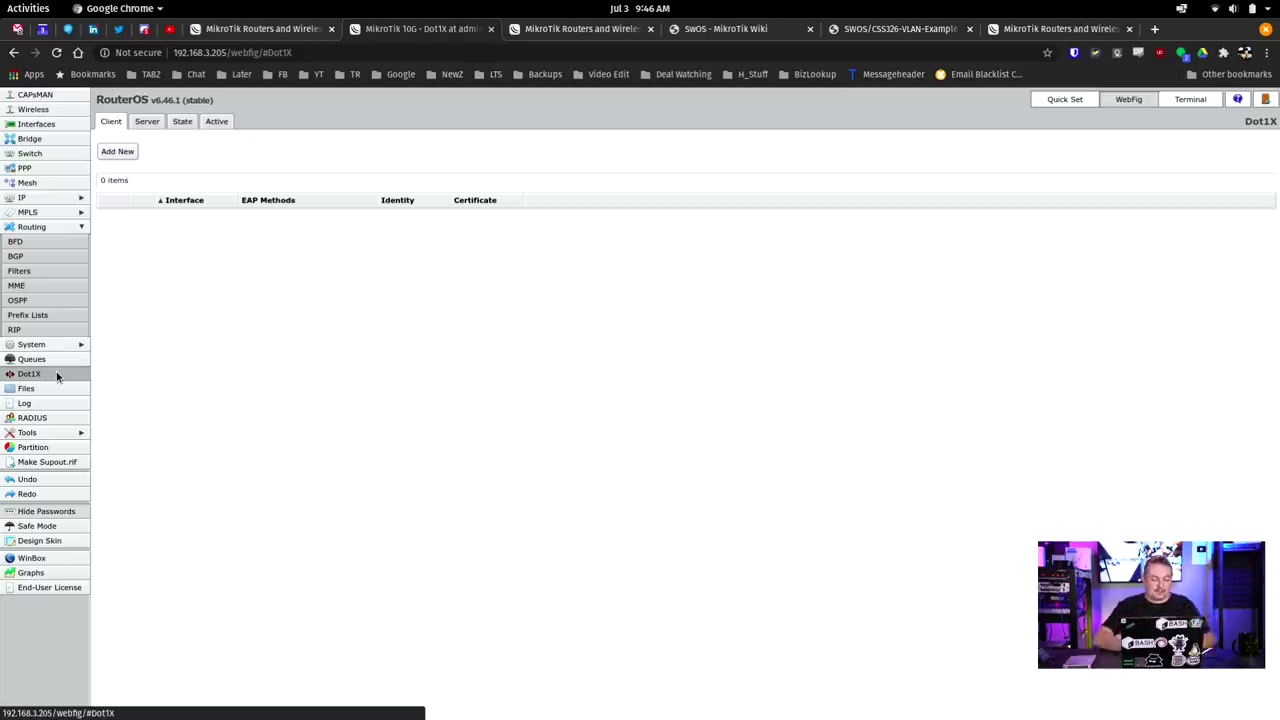
{"action": "left_click", "coordinate": [60, 212]}
{"action": "left_click", "coordinate": [61, 229]}
{"action": "left_click", "coordinate": [56, 253]}
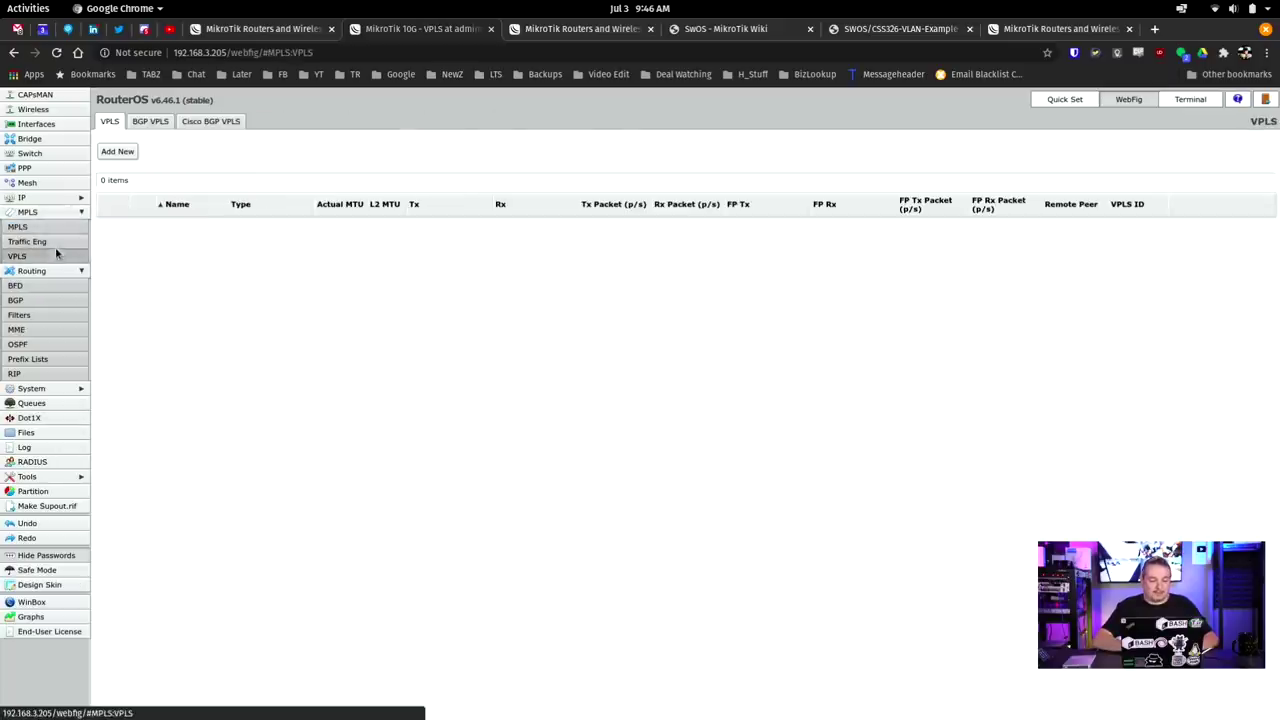
Inspect the Routerboard details and the SwOS configuration page among the RouterOS system settings
{"action": "left_click", "coordinate": [64, 390]}
{"action": "scroll", "coordinate": [60, 475], "scroll_direction": "down", "scroll_amount": 4}
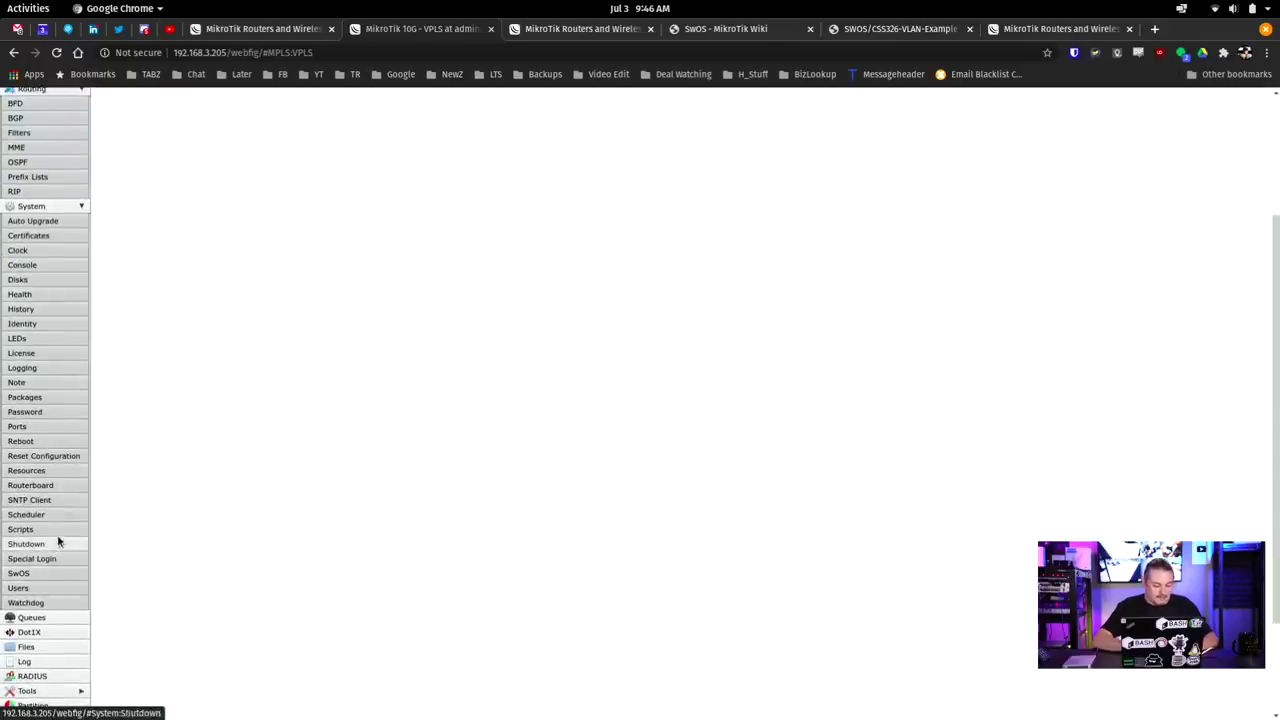
{"action": "left_click", "coordinate": [30, 485]}
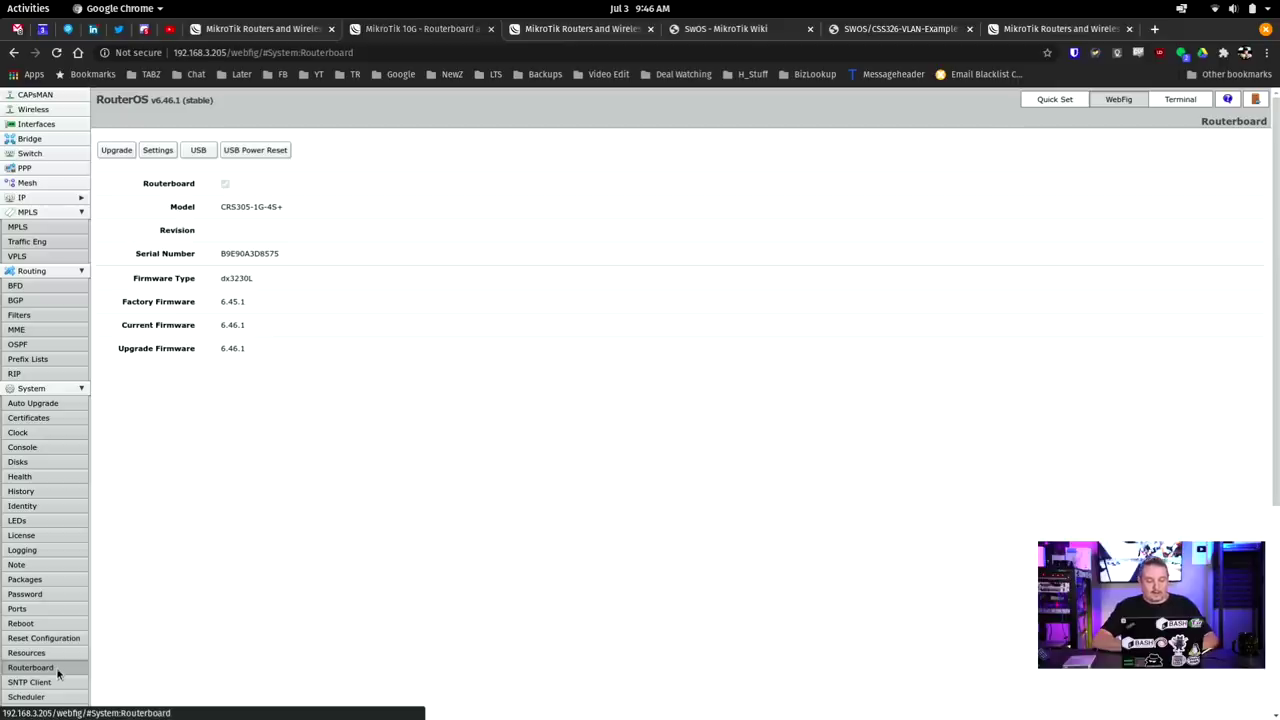
{"action": "scroll", "coordinate": [57, 625], "scroll_direction": "down", "scroll_amount": 2}
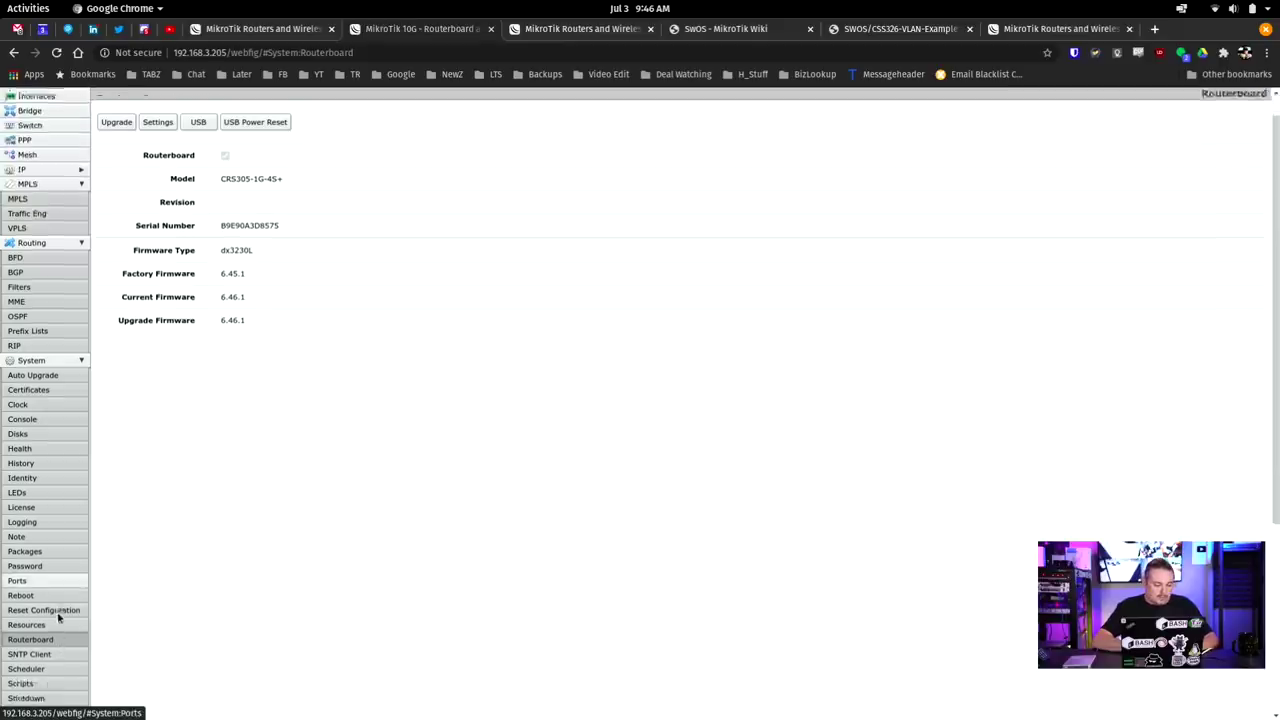
{"action": "left_click", "coordinate": [19, 674]}
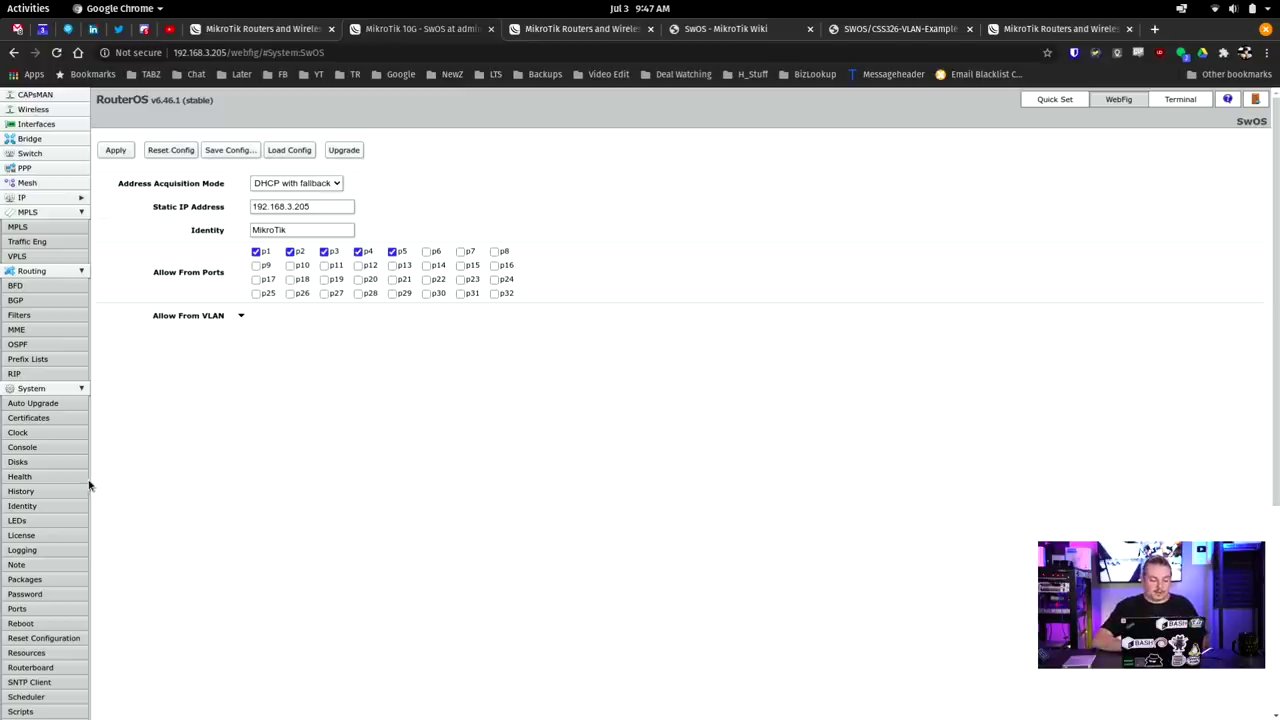
Set the Routerboard's boot OS to SwOS, apply the setting and reboot the switch
{"action": "scroll", "coordinate": [40, 518], "scroll_direction": "down", "scroll_amount": 5}
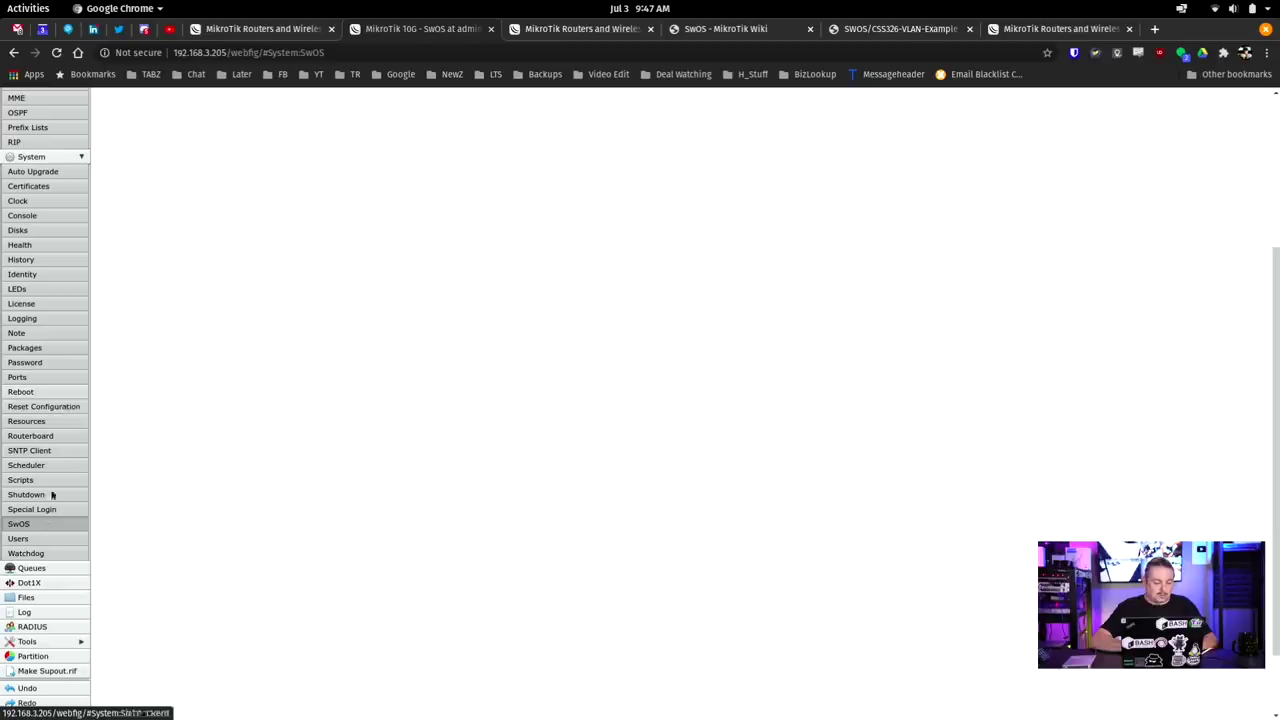
{"action": "left_click", "coordinate": [40, 436]}
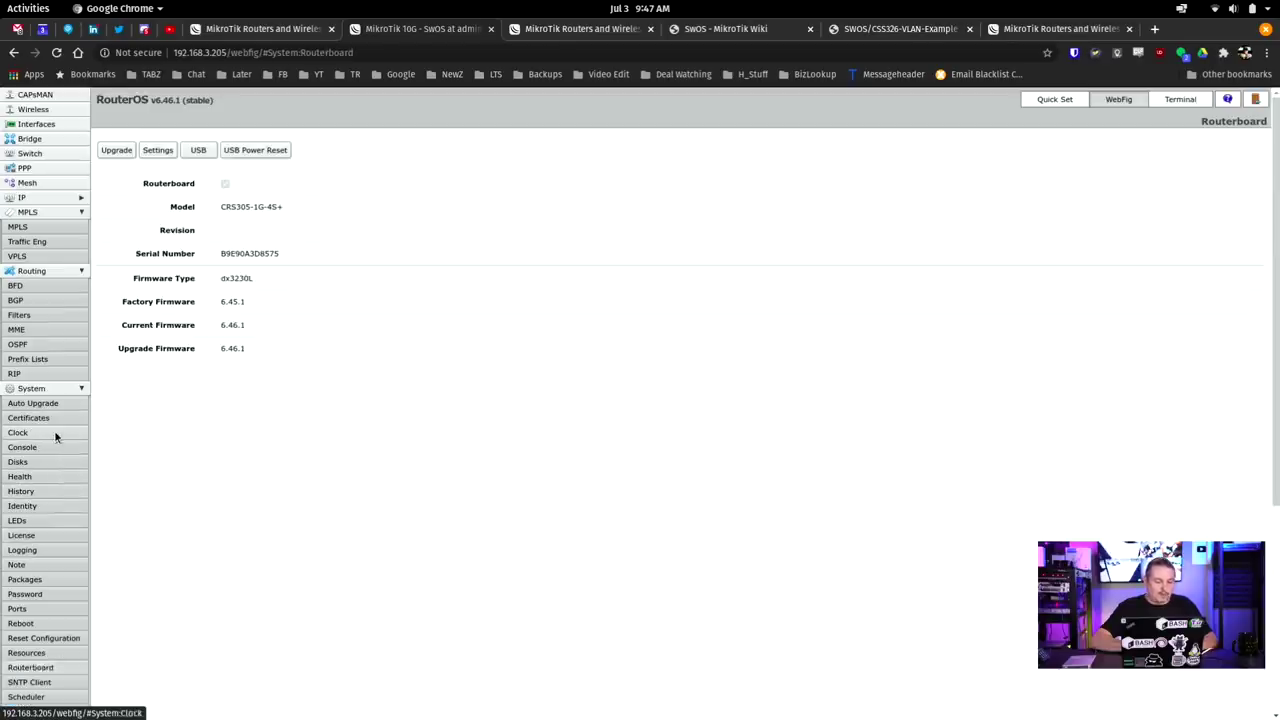
{"action": "left_click", "coordinate": [166, 151]}
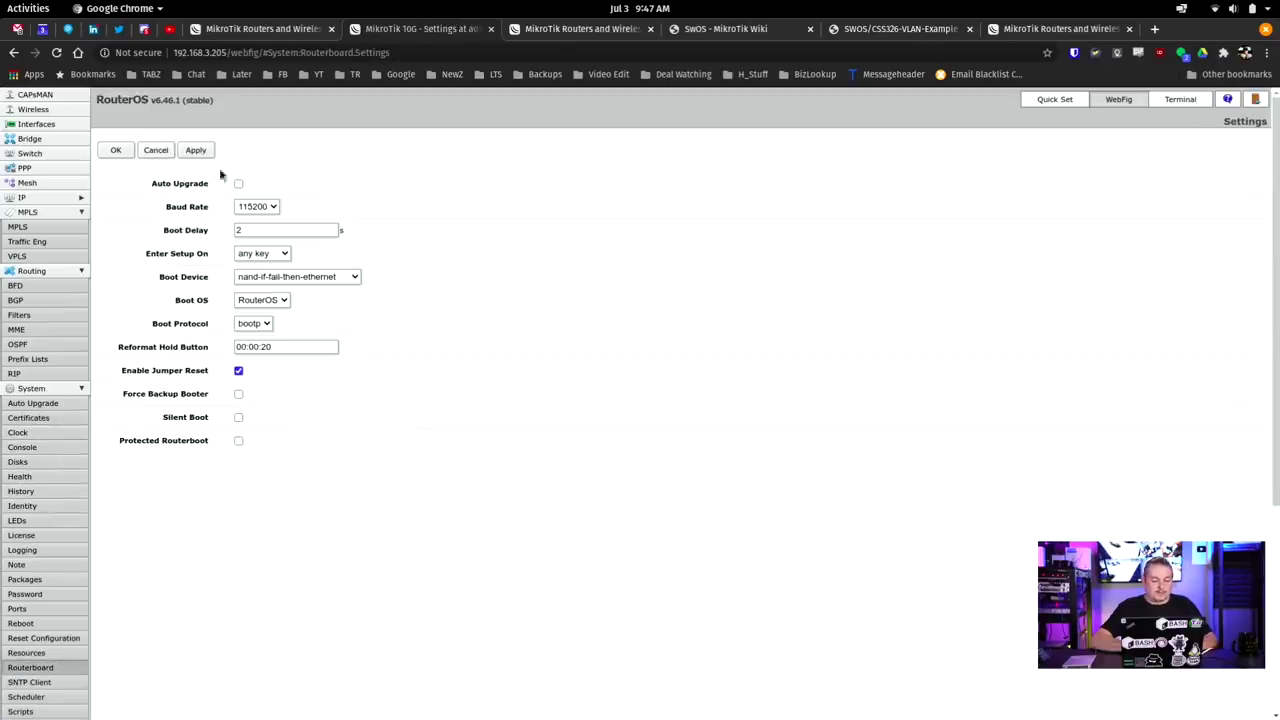
{"action": "left_click", "coordinate": [282, 299]}
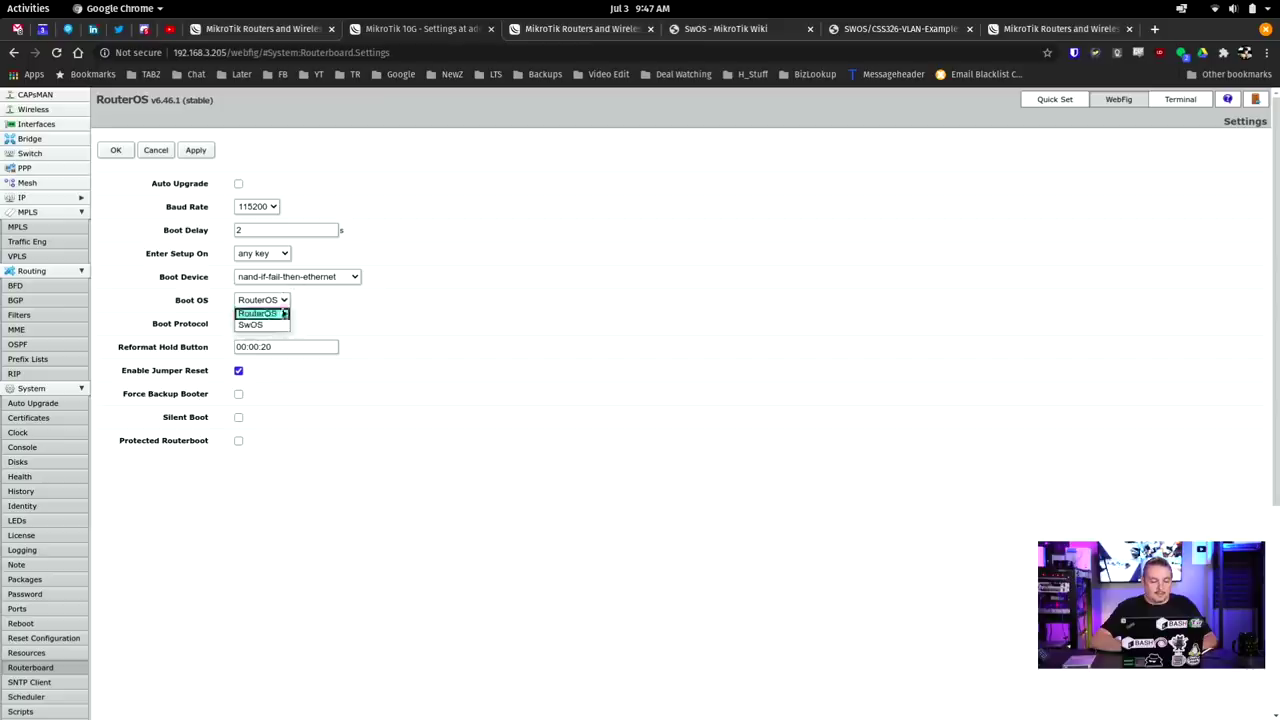
{"action": "left_click", "coordinate": [282, 325]}
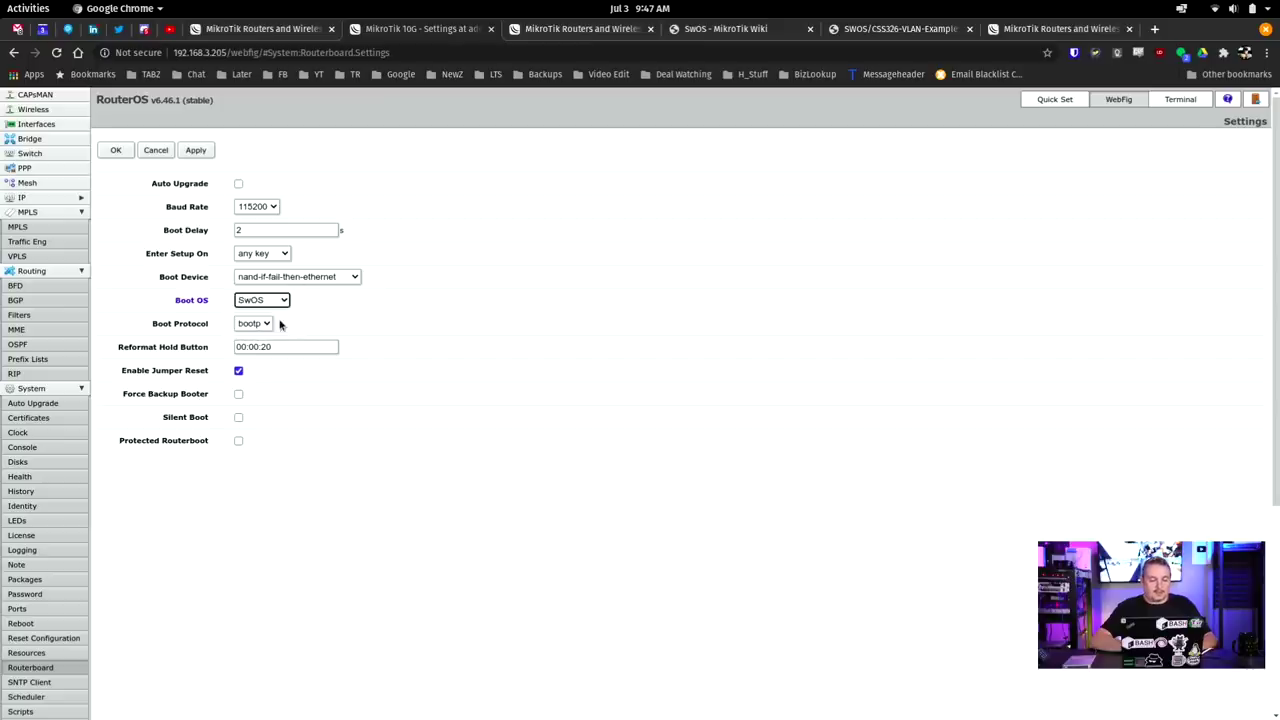
{"action": "left_click", "coordinate": [200, 157]}
{"action": "left_click", "coordinate": [116, 149]}
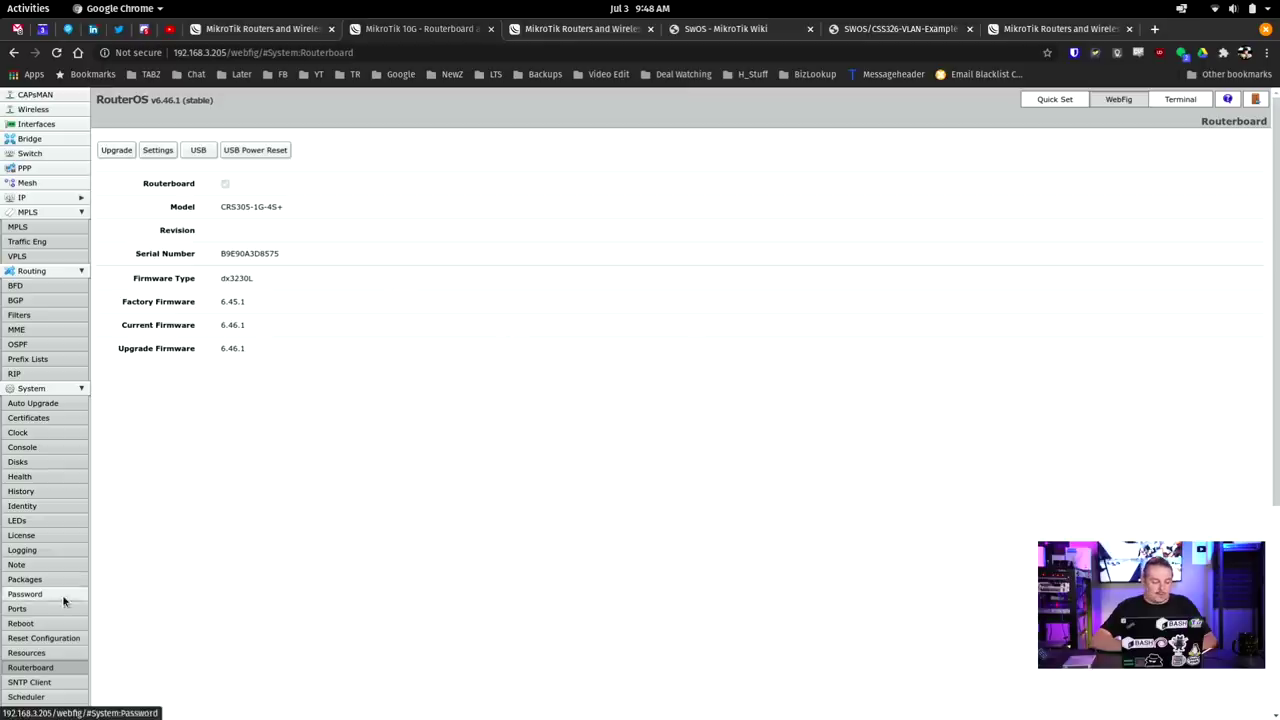
{"action": "left_click", "coordinate": [45, 623]}
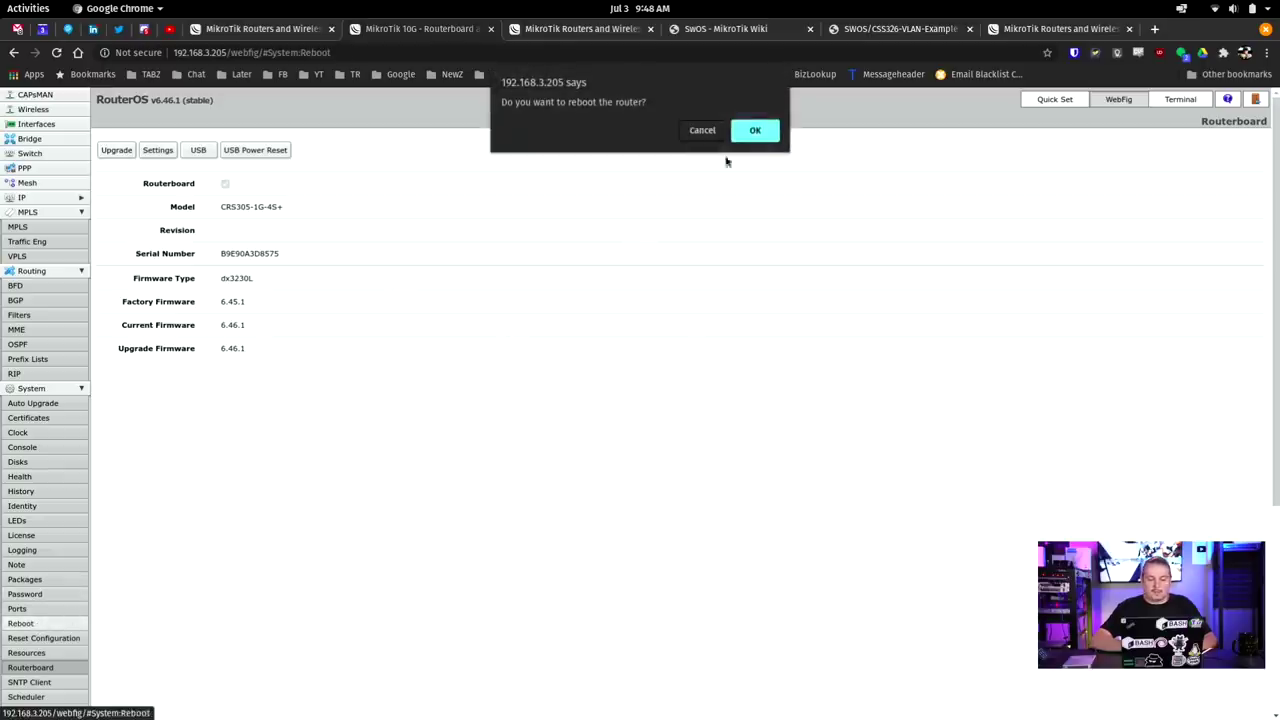
{"action": "left_click", "coordinate": [757, 130]}
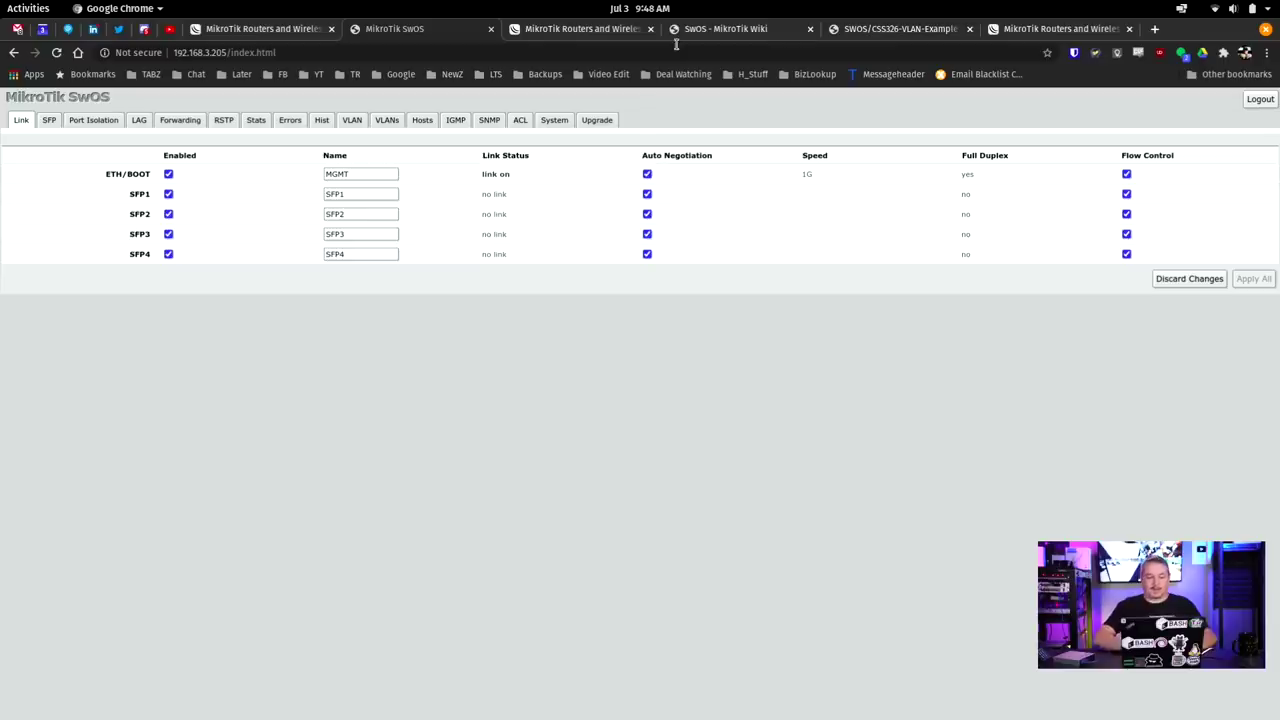
Review the SwOS system settings down to the option for booting back into RouterOS
{"action": "left_click", "coordinate": [557, 122]}
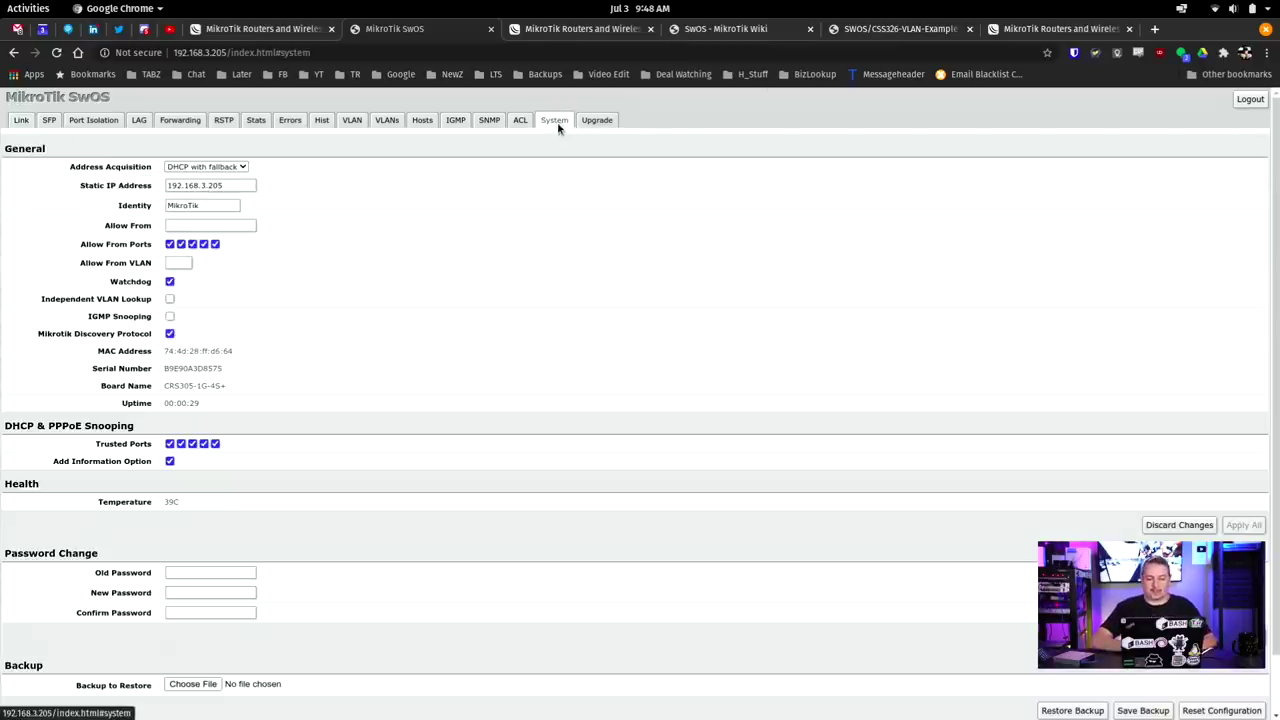
{"action": "scroll", "coordinate": [676, 238], "scroll_direction": "down", "scroll_amount": 1}
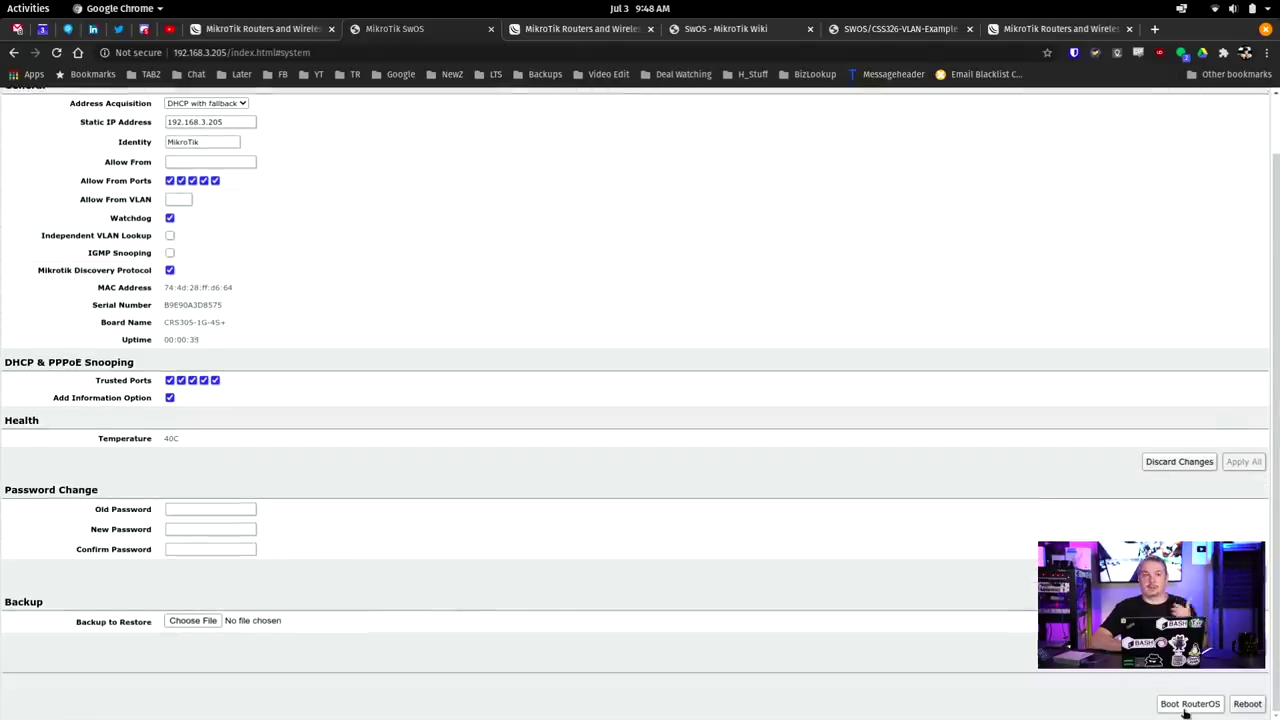
{"action": "scroll", "coordinate": [877, 414], "scroll_direction": "up", "scroll_amount": 1}
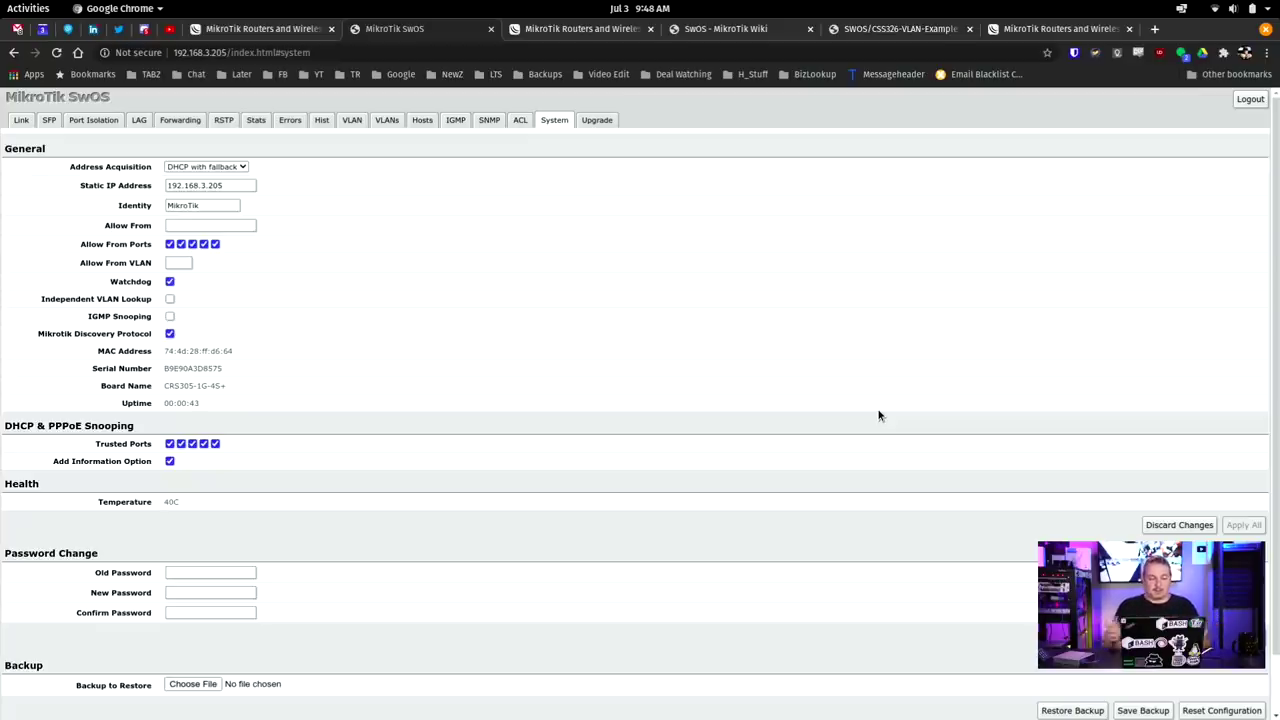
Examine the SwOS link, SFP module, port isolation and LAG settings, including the mode choices for SFP1
{"action": "left_click", "coordinate": [22, 121]}
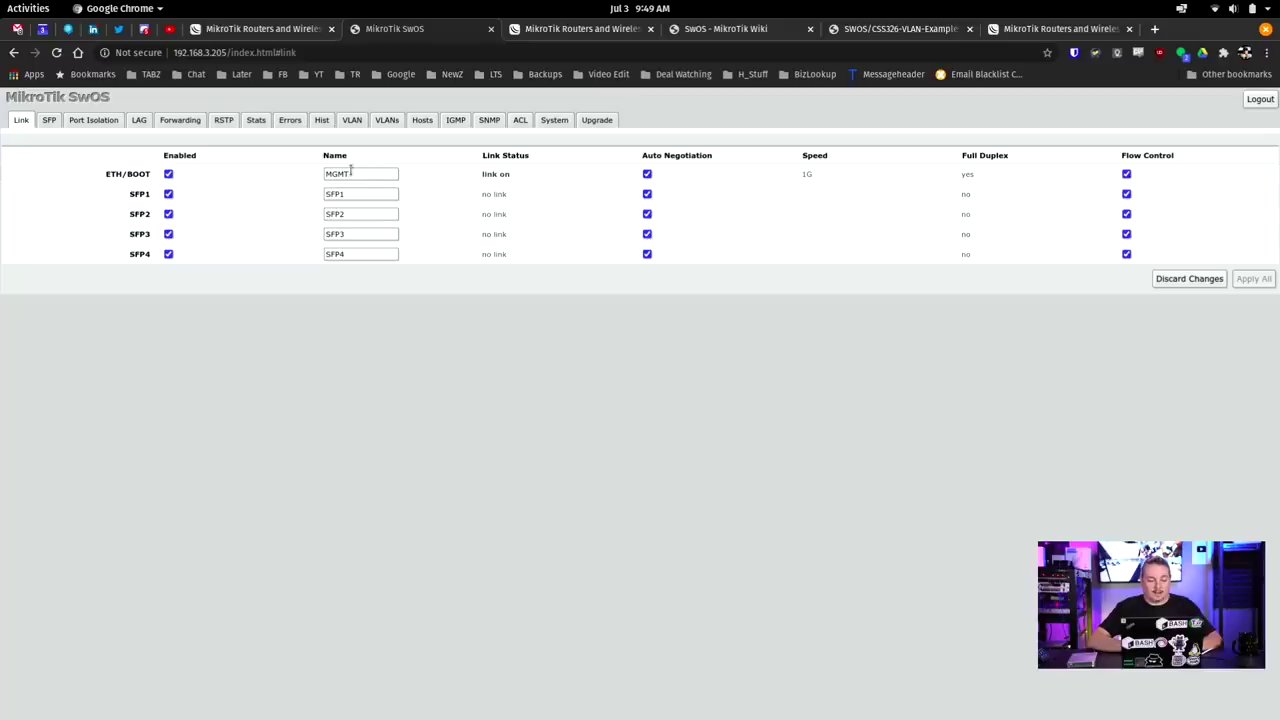
{"action": "left_click", "coordinate": [47, 119]}
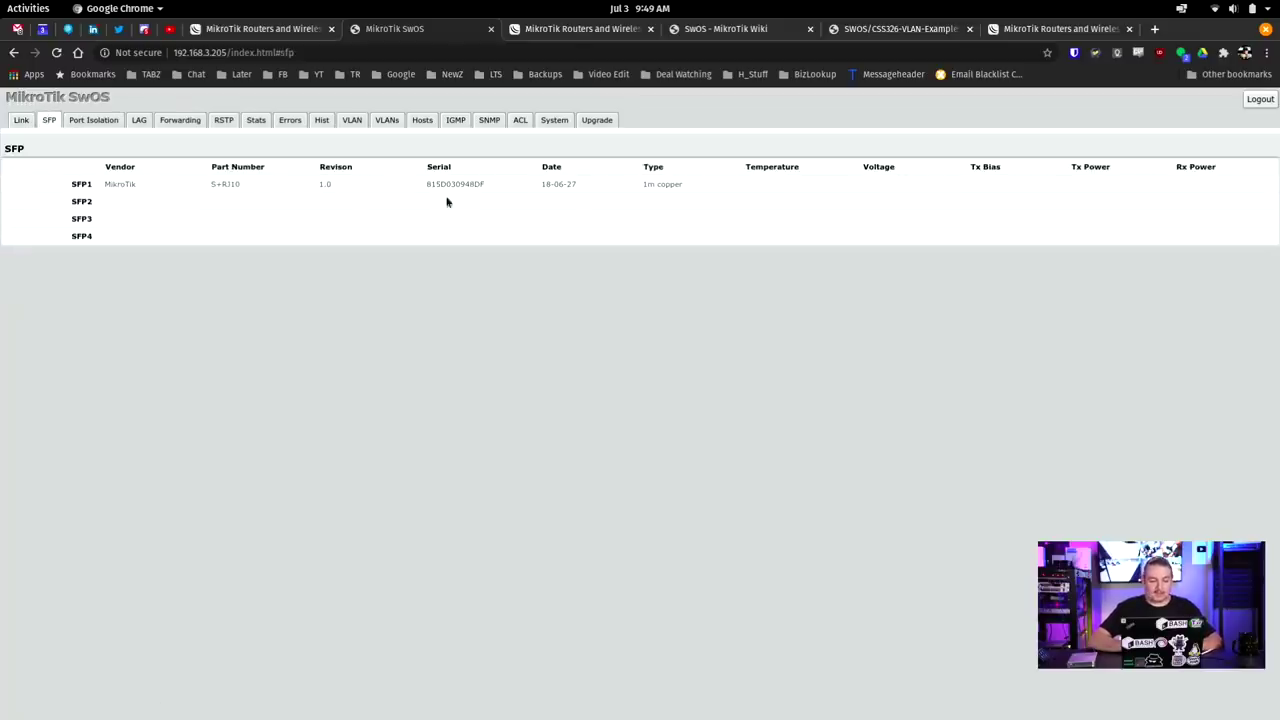
{"action": "left_click", "coordinate": [88, 119]}
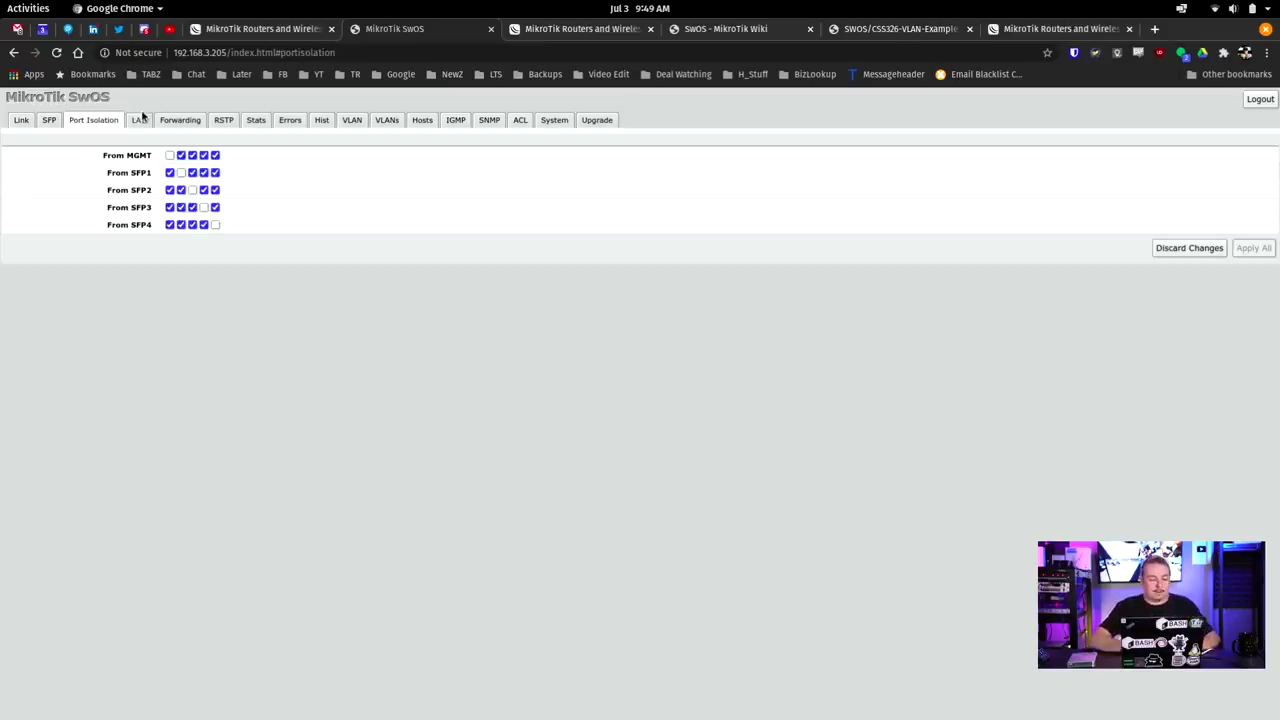
{"action": "left_click", "coordinate": [140, 119]}
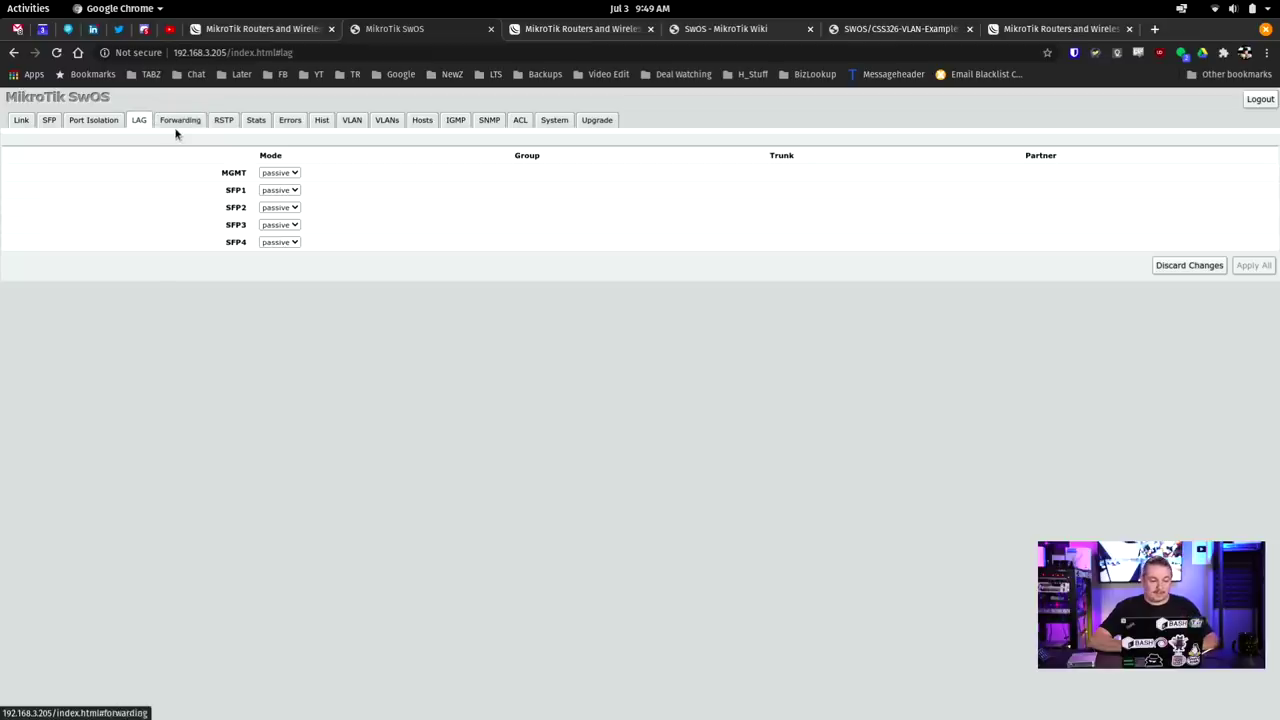
{"action": "left_click", "coordinate": [297, 190]}
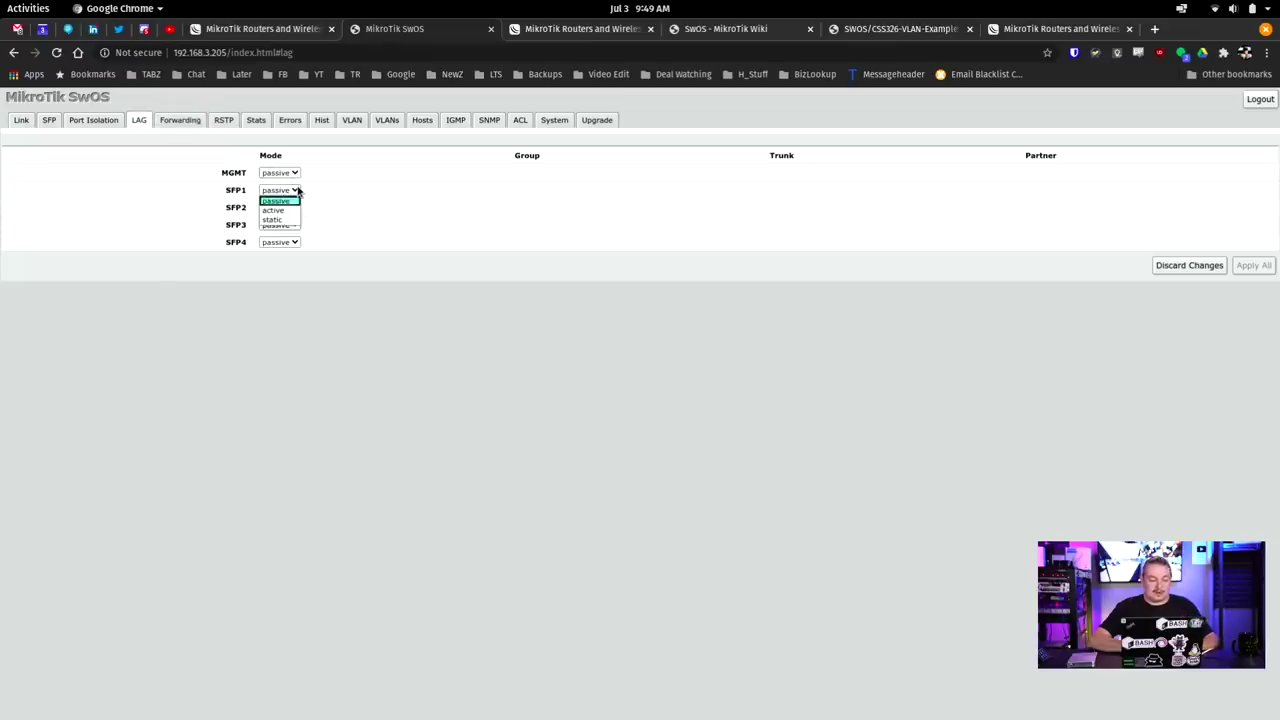
{"action": "left_click", "coordinate": [297, 190]}
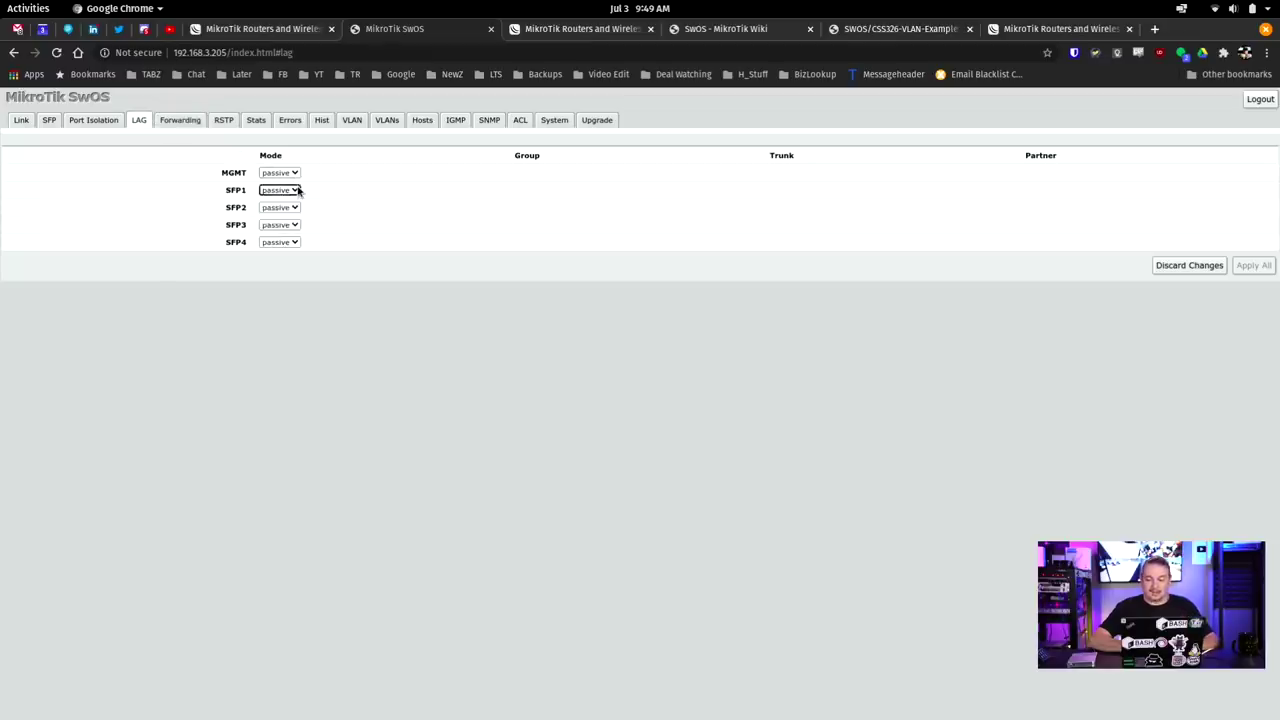
Look over the SwOS forwarding and RSTP settings, the port statistics and the error counters
{"action": "left_click", "coordinate": [182, 119]}
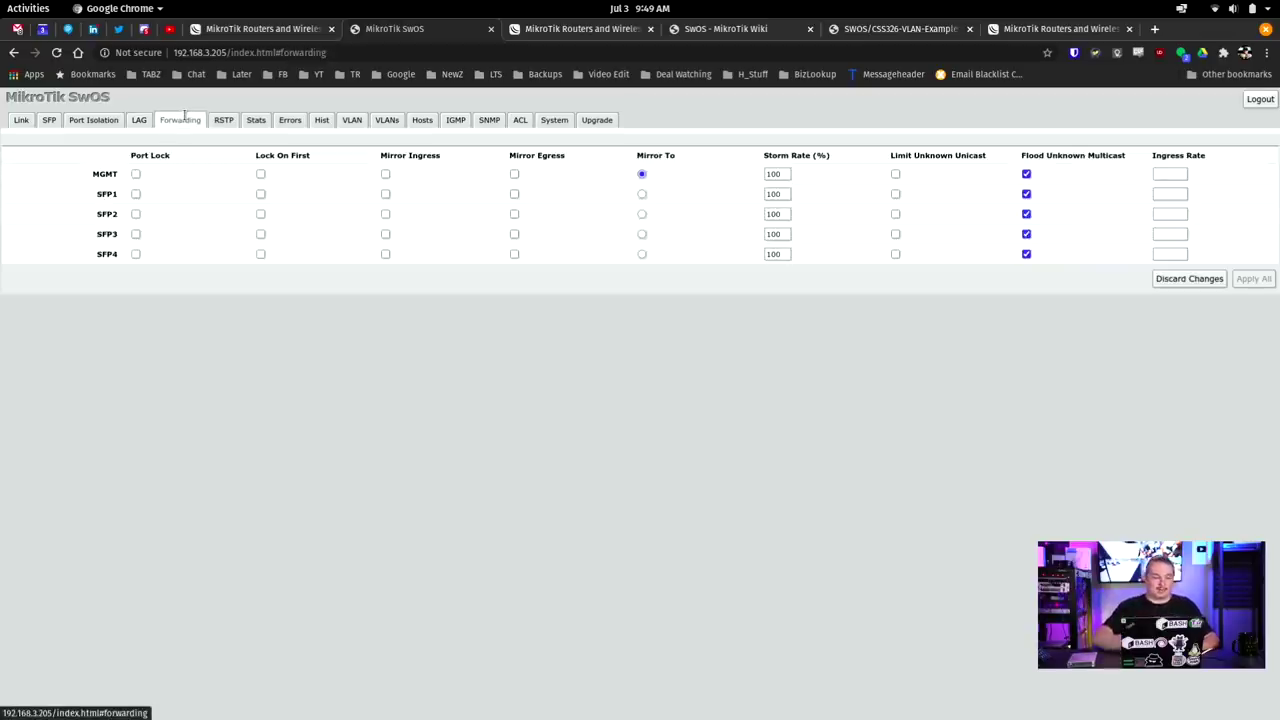
{"action": "left_click", "coordinate": [223, 122]}
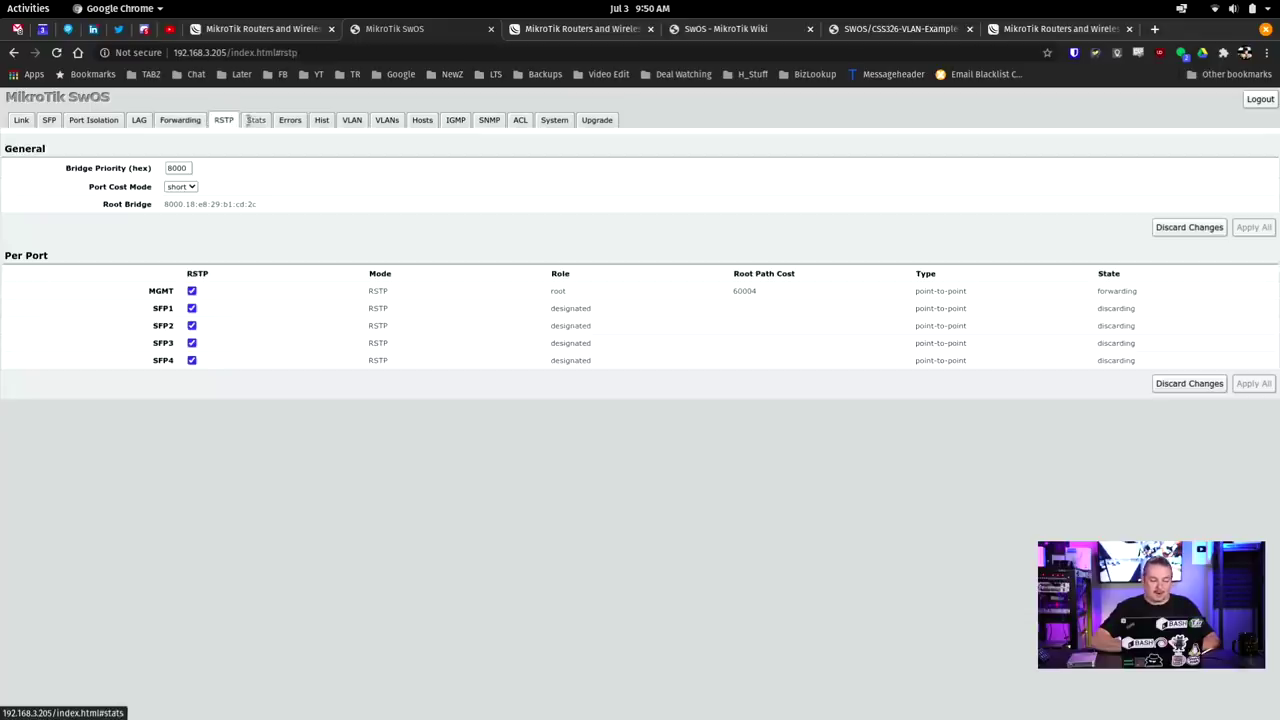
{"action": "left_click", "coordinate": [253, 120]}
{"action": "left_click", "coordinate": [288, 120]}
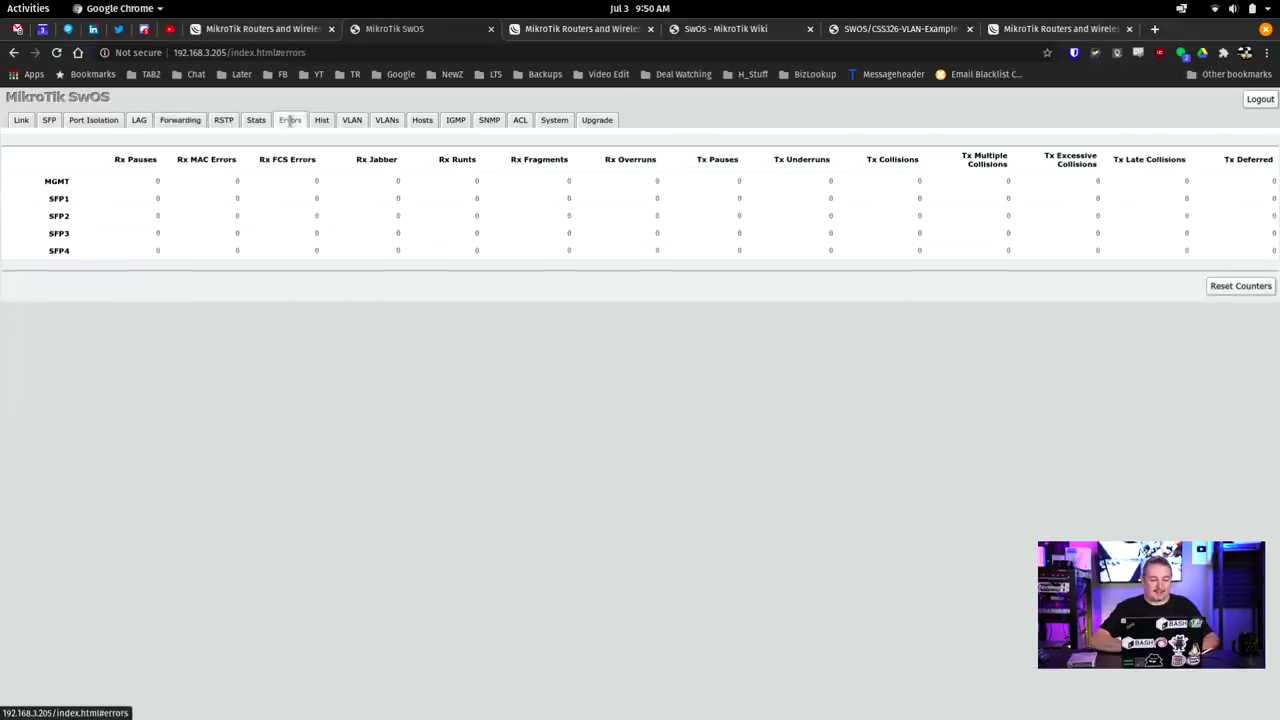
Check the switch's per-port VLAN settings and read the trunk, access and hybrid port examples in the MikroTik wiki's CSS326 VLAN article
{"action": "left_click", "coordinate": [321, 120]}
{"action": "left_click", "coordinate": [354, 120]}
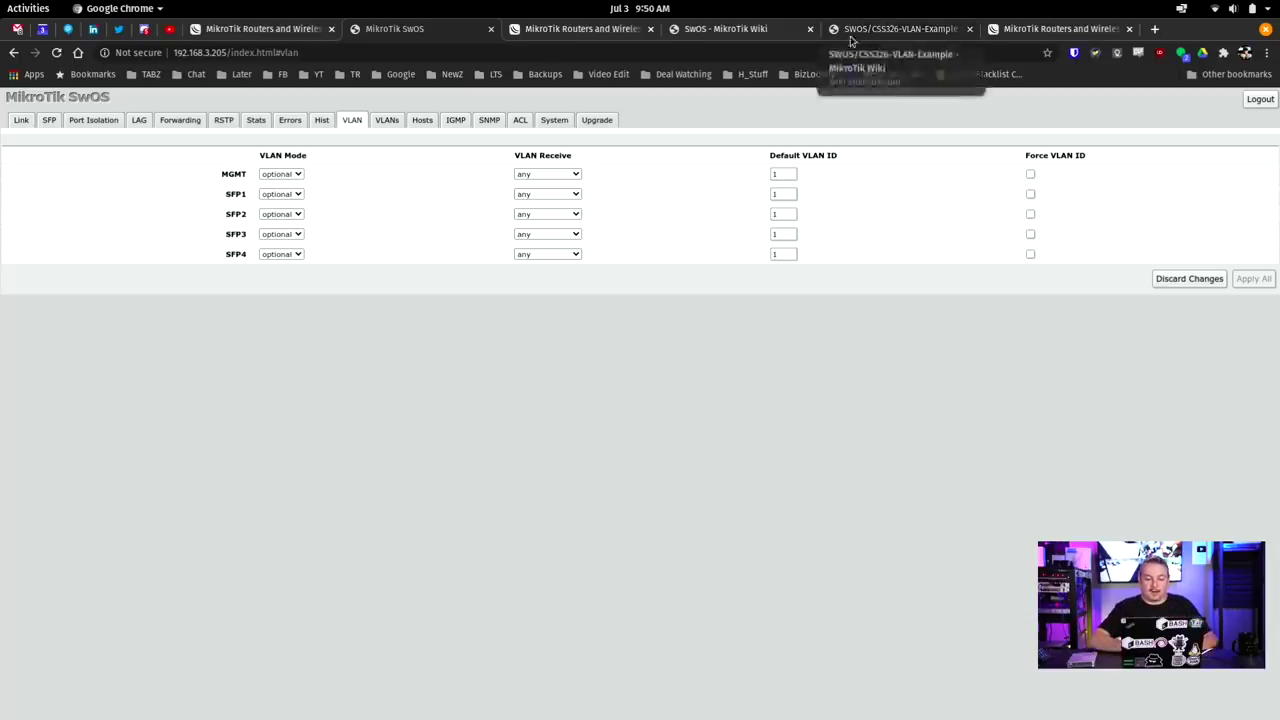
{"action": "left_click", "coordinate": [872, 30]}
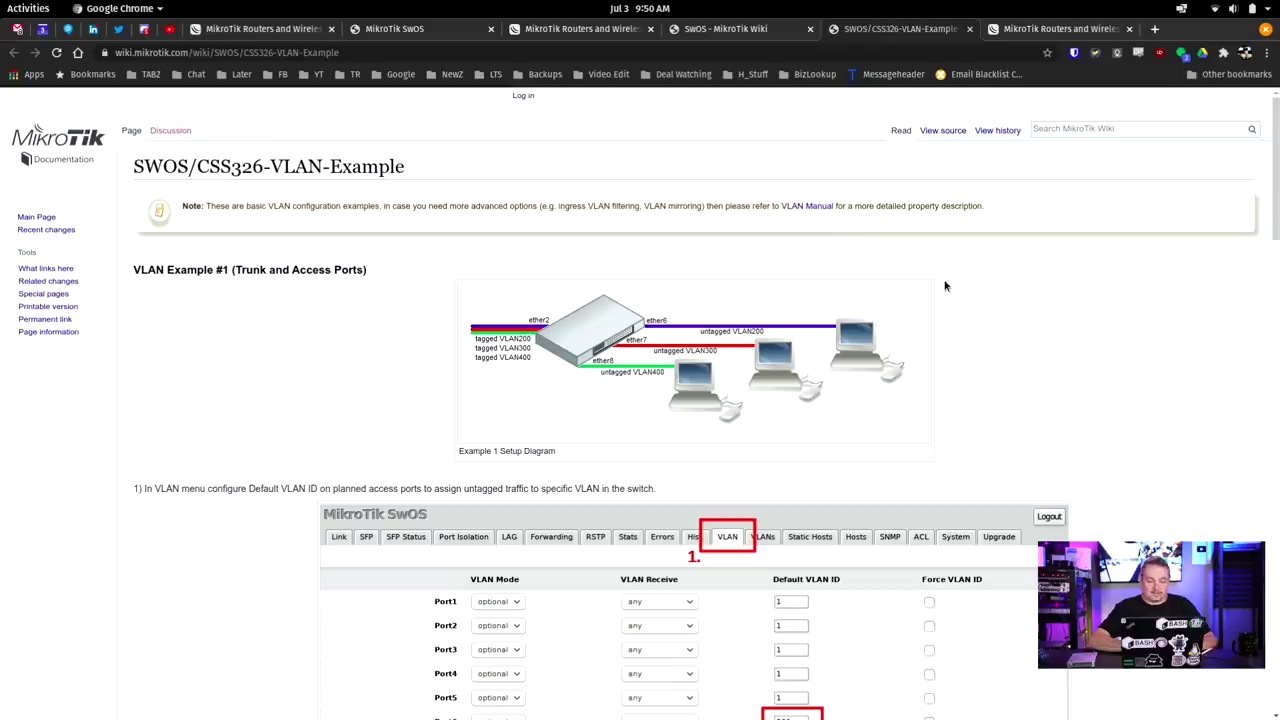
{"action": "scroll", "coordinate": [1021, 350], "scroll_direction": "down", "scroll_amount": 5}
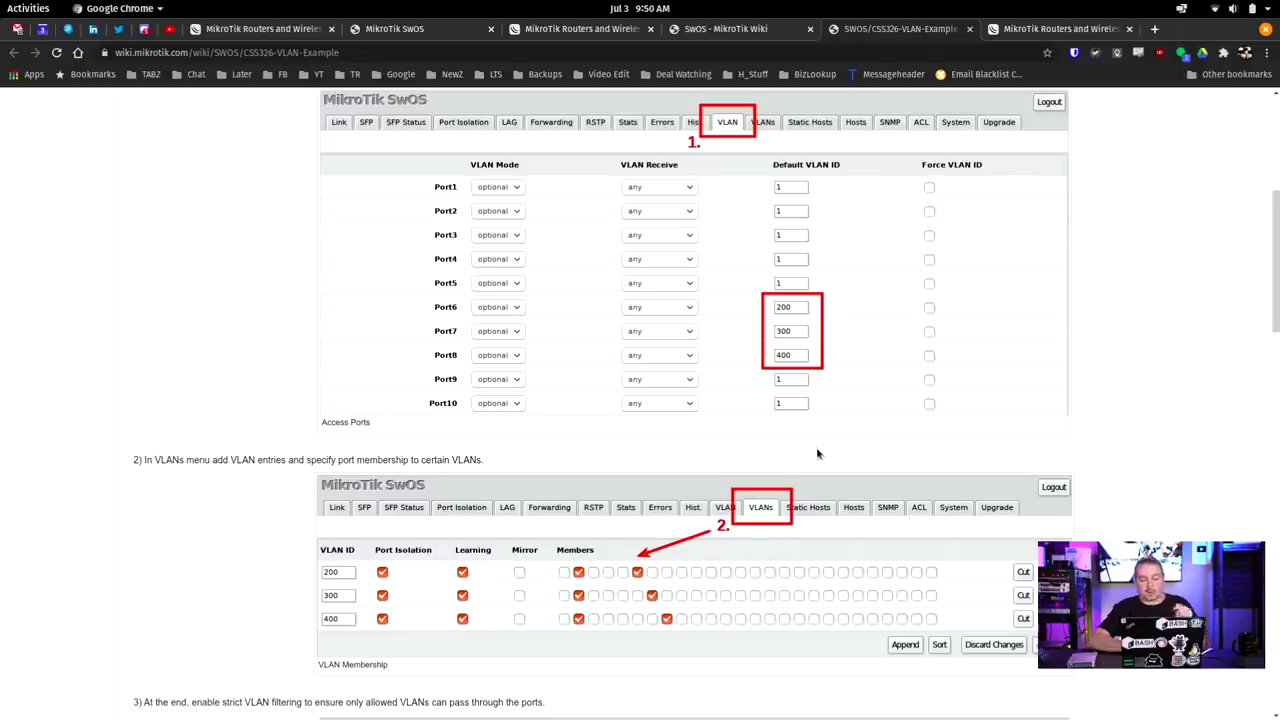
{"action": "scroll", "coordinate": [1026, 423], "scroll_direction": "down", "scroll_amount": 5}
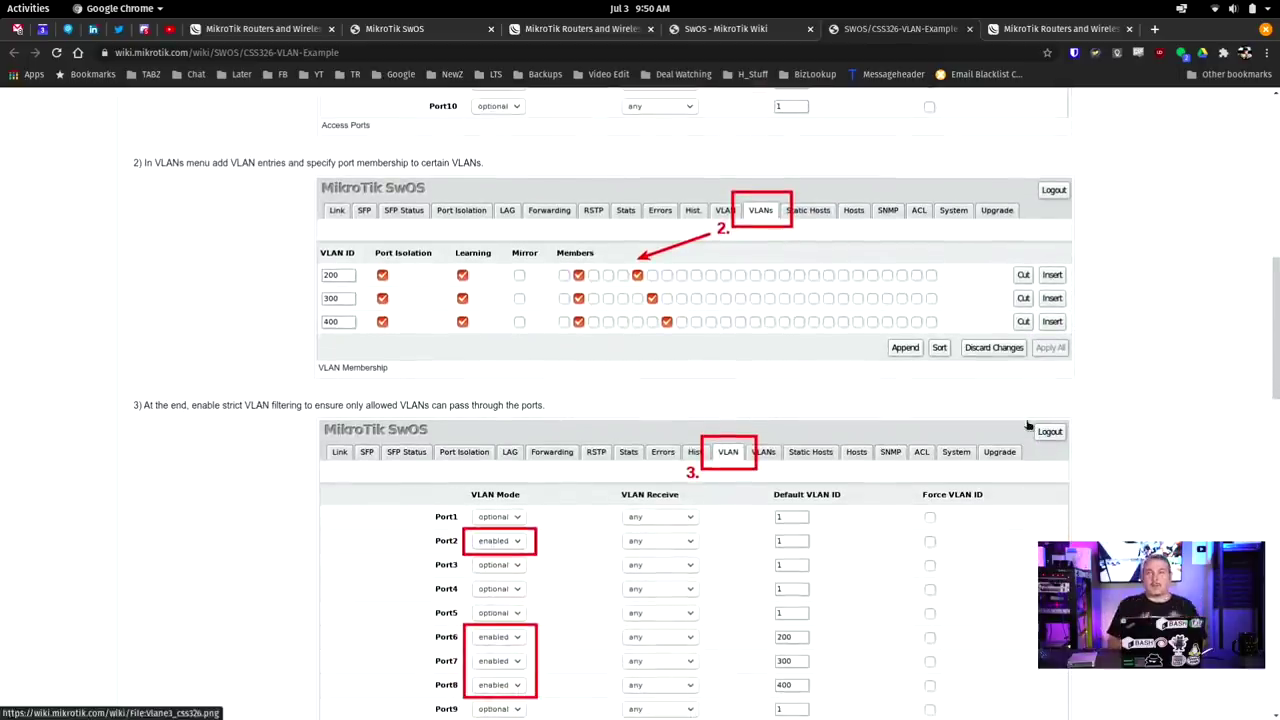
{"action": "scroll", "coordinate": [1028, 425], "scroll_direction": "down", "scroll_amount": 10}
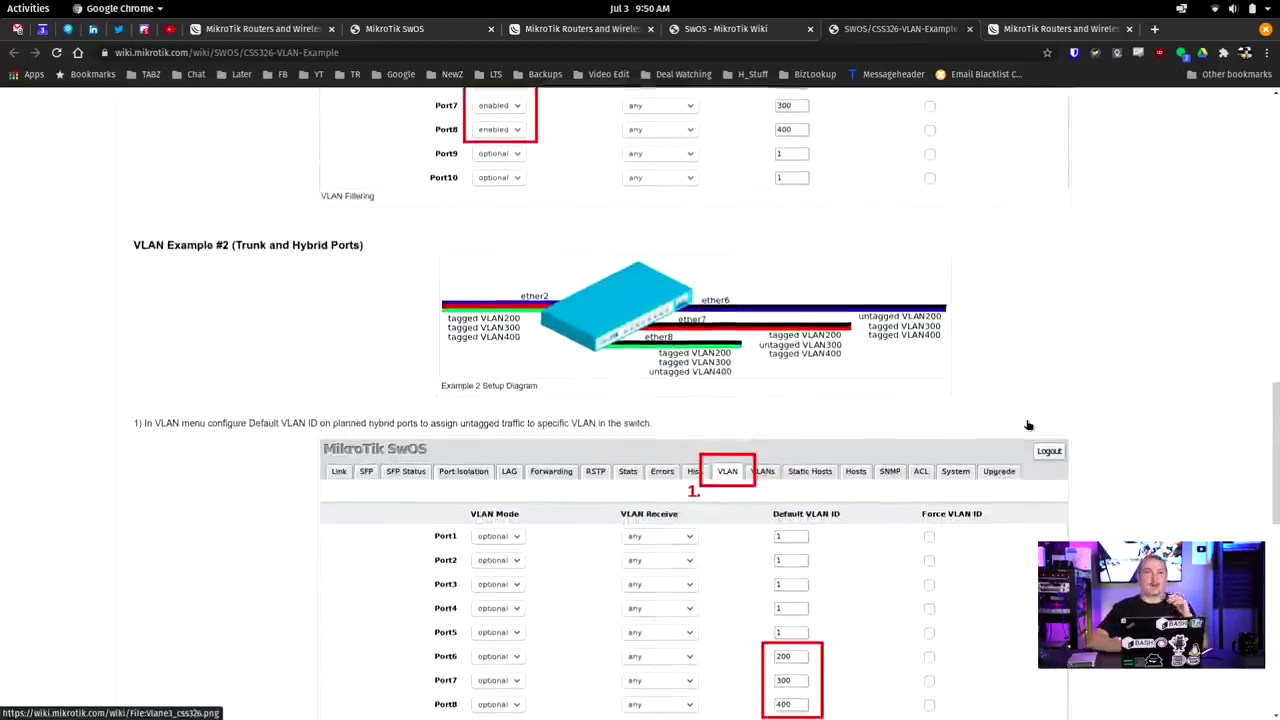
{"action": "scroll", "coordinate": [1028, 425], "scroll_direction": "down", "scroll_amount": 10}
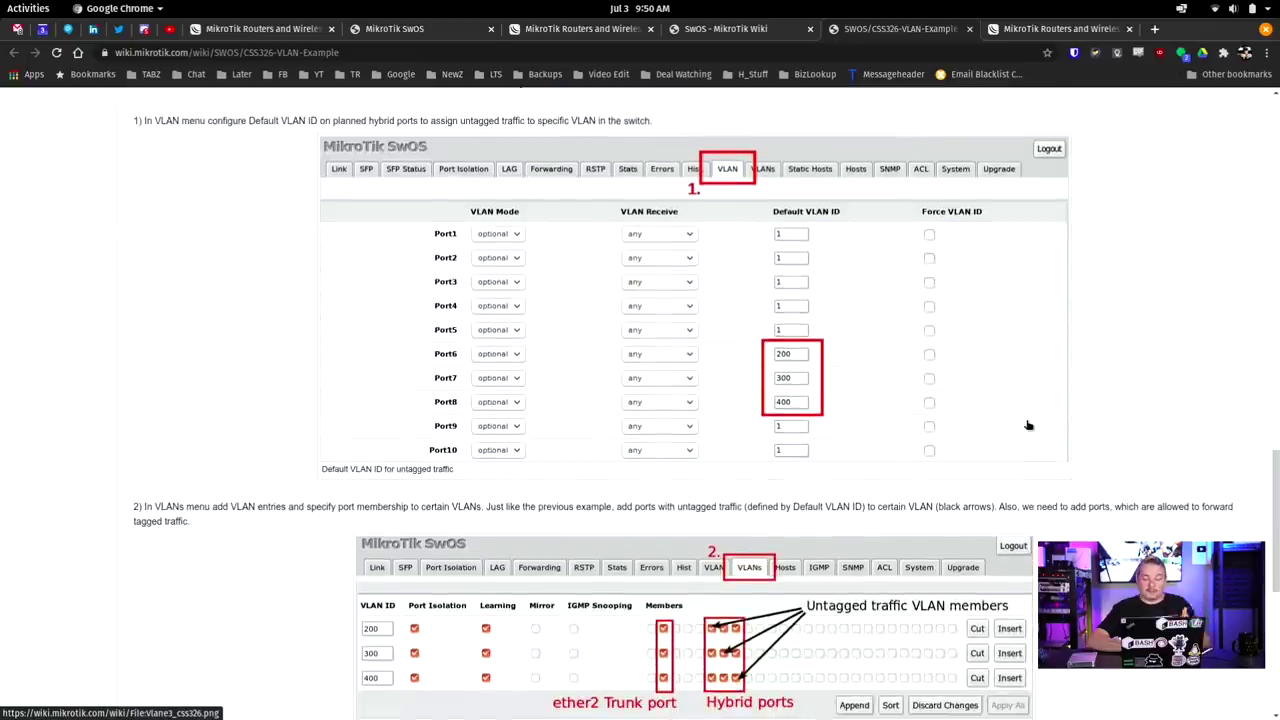
{"action": "scroll", "coordinate": [1028, 425], "scroll_direction": "down", "scroll_amount": 5}
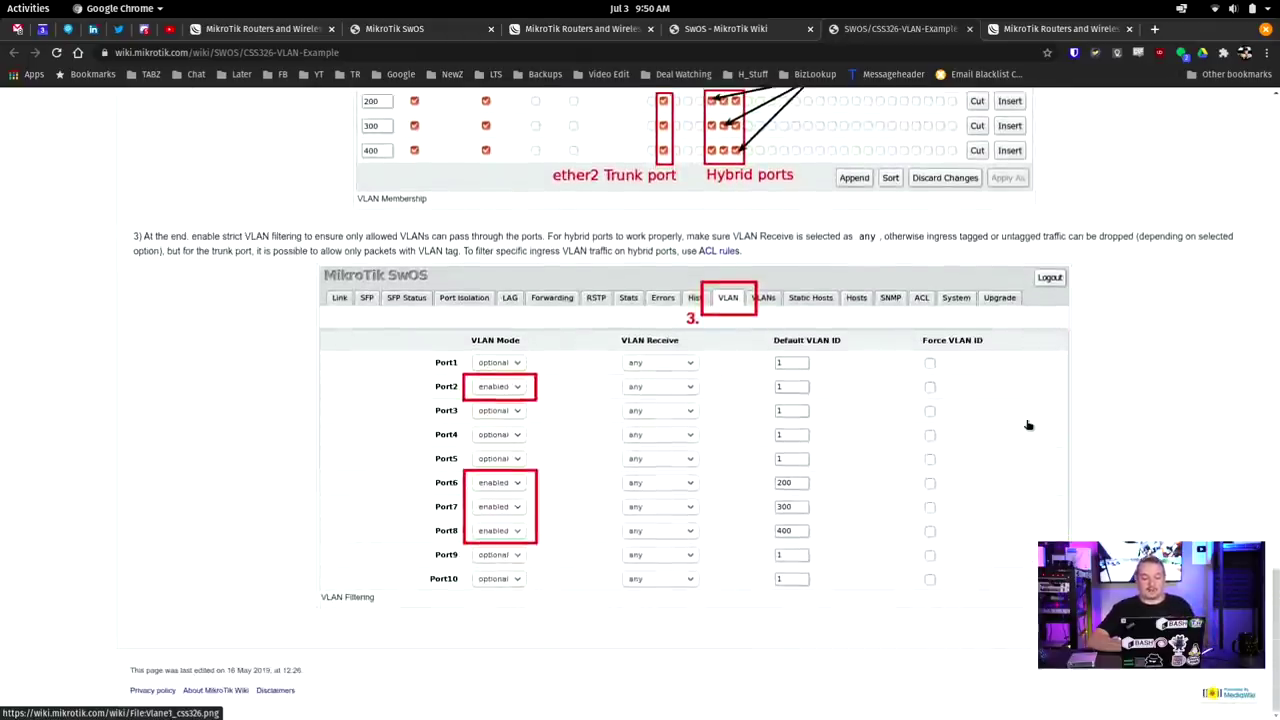
{"action": "scroll", "coordinate": [1028, 425], "scroll_direction": "up", "scroll_amount": 20}
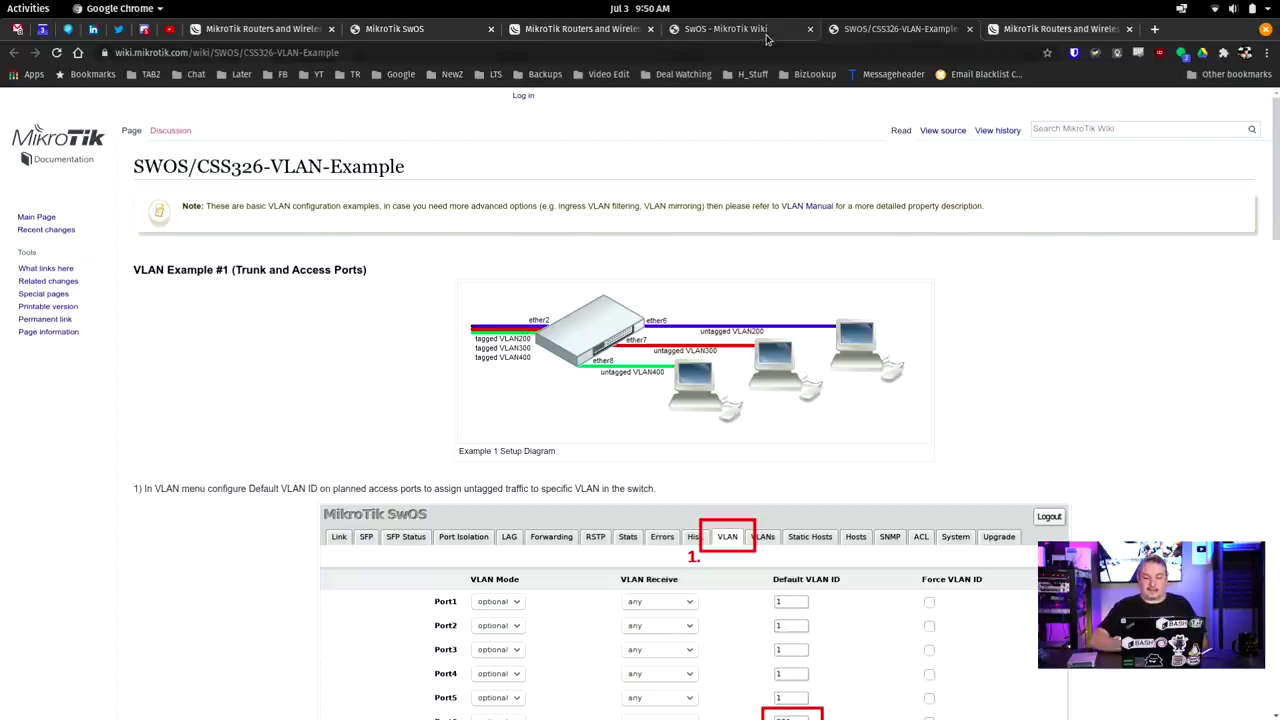
Look over the SwOS wiki's list of manuals and examples, and the CRS305-1G-4S+IN product page
{"action": "left_click", "coordinate": [767, 38]}
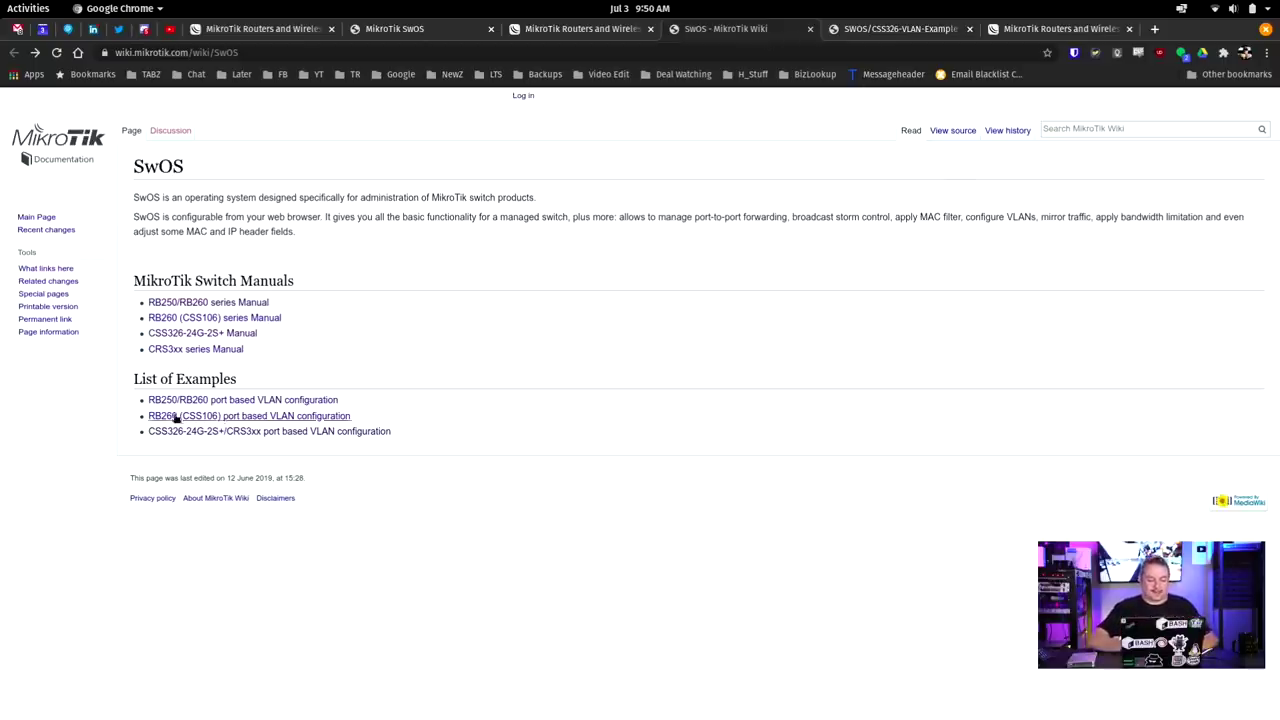
{"action": "left_click", "coordinate": [898, 30]}
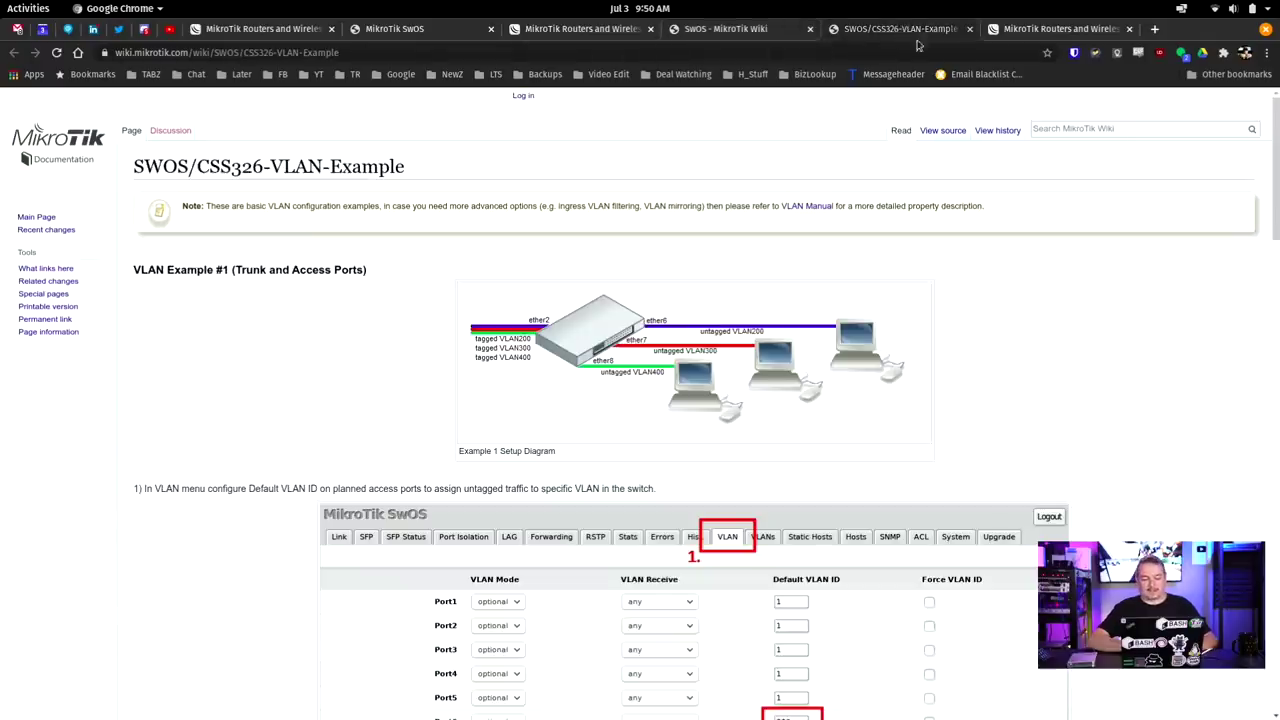
{"action": "left_click", "coordinate": [1055, 28]}
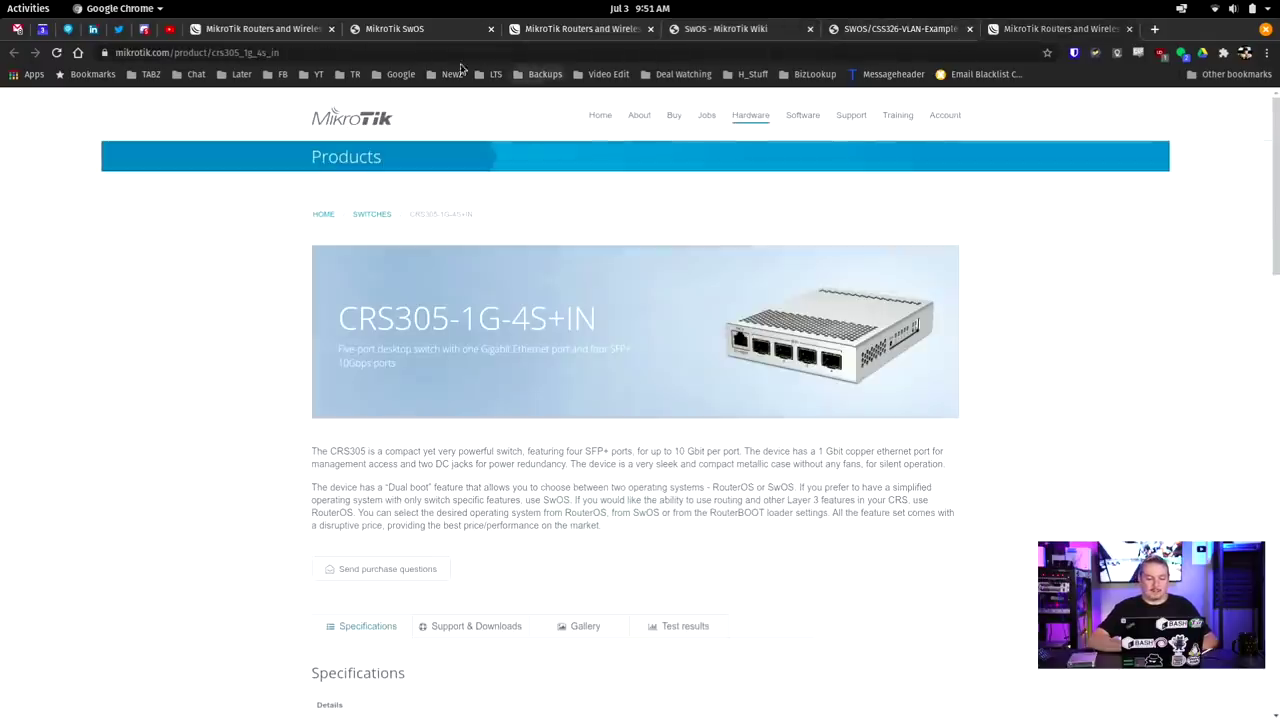
Set SFP1's default VLAN ID to 69, apply the change, and check the enp0s31f6 interface's address in the terminal
{"action": "left_click", "coordinate": [540, 28]}
{"action": "left_click", "coordinate": [440, 30]}
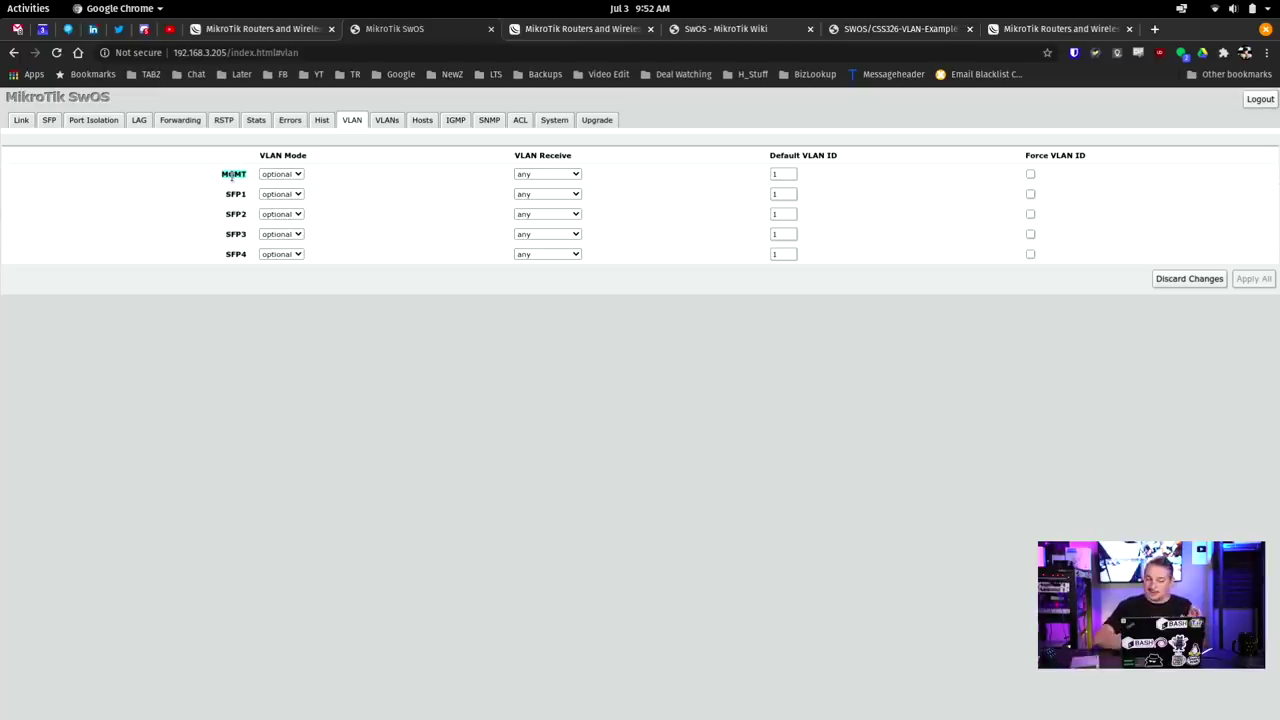
{"action": "double_click", "coordinate": [792, 194]}
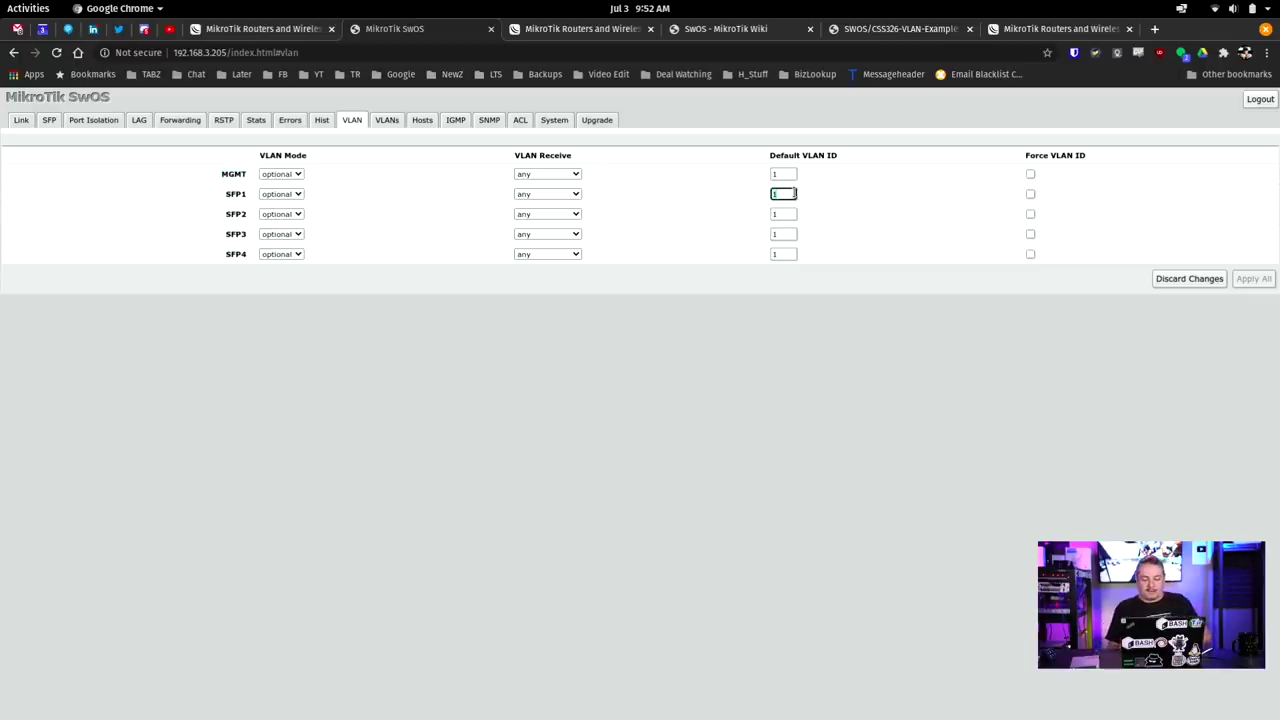
{"action": "type", "text": "69"}
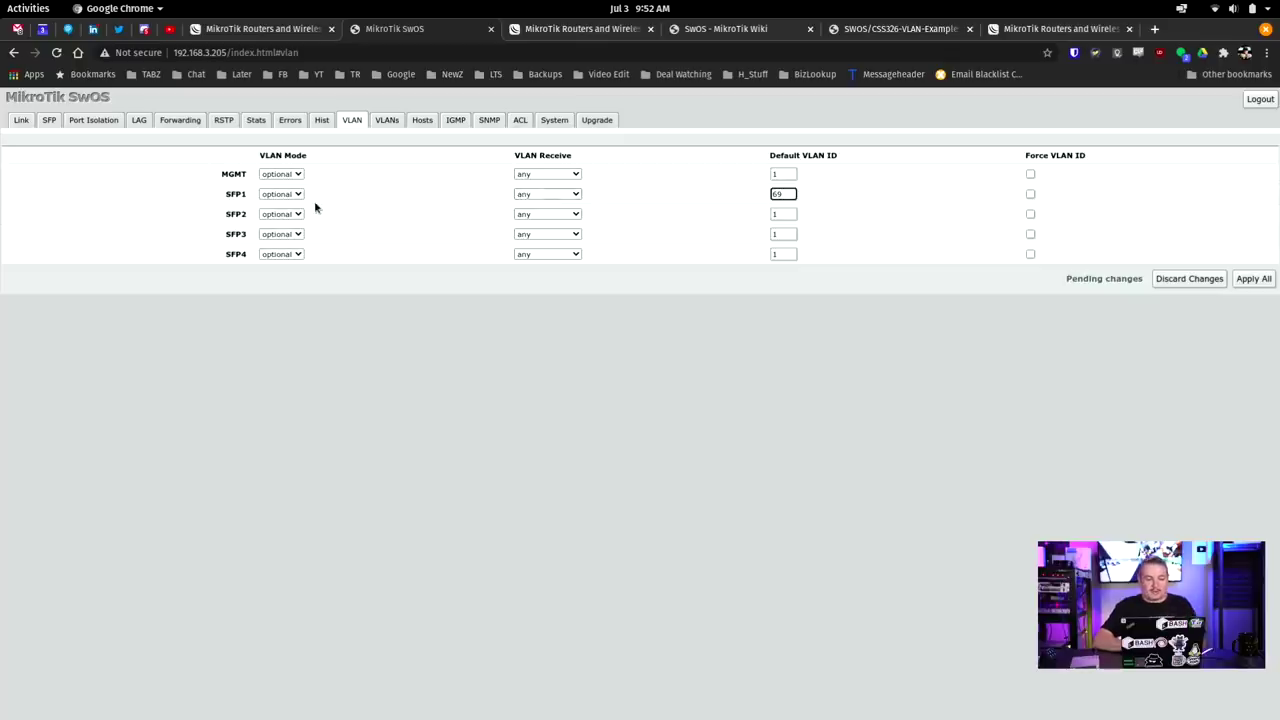
{"action": "left_click", "coordinate": [1271, 284]}
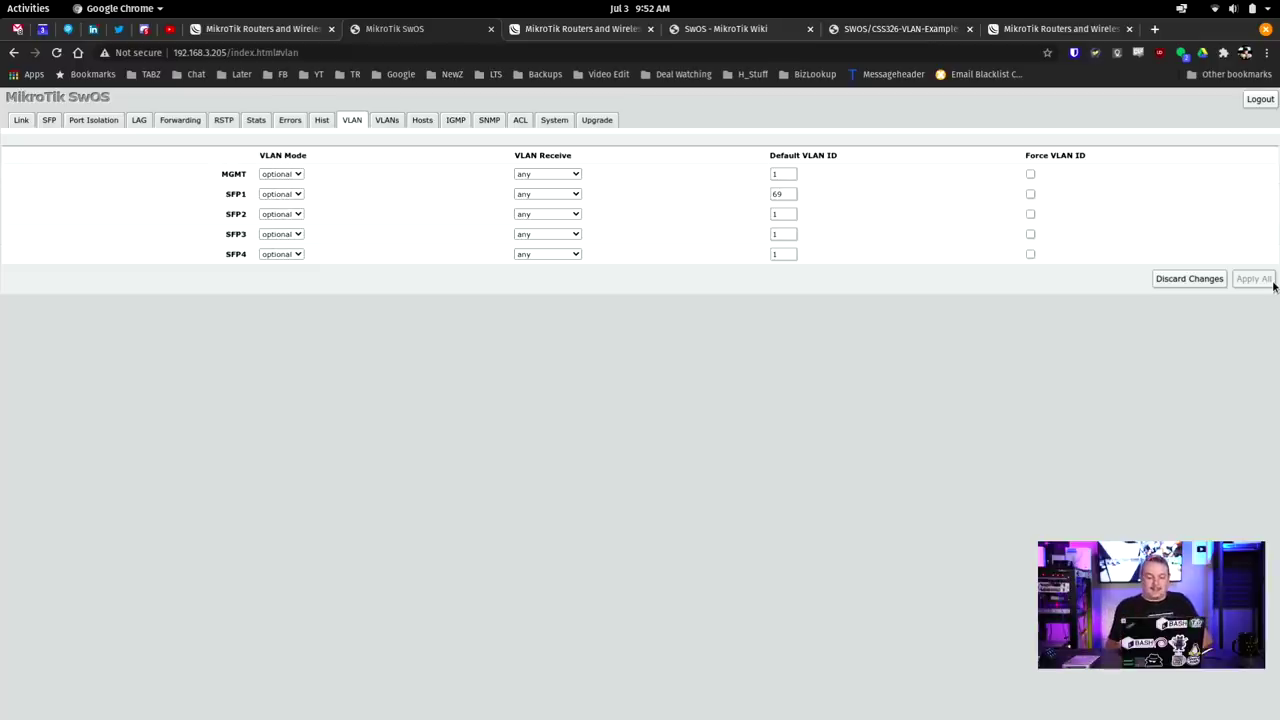
{"action": "key", "text": "alt+Tab"}
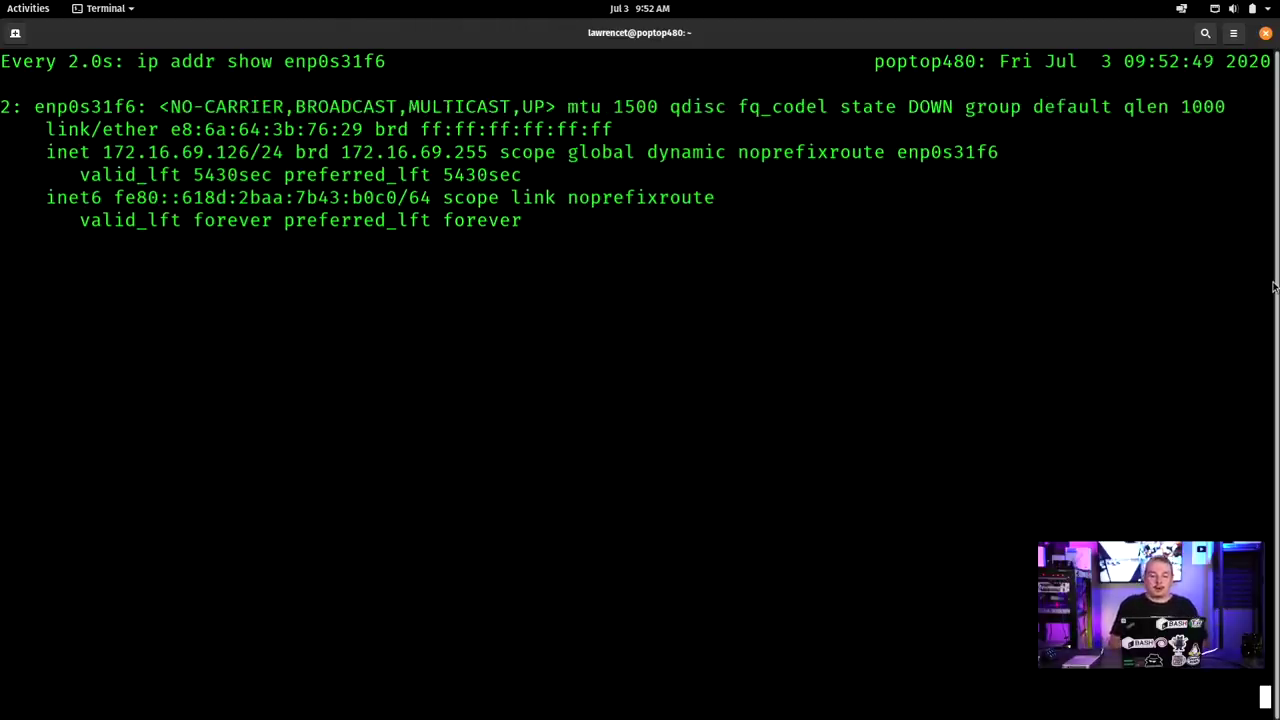
{"action": "key", "text": "alt+Tab"}
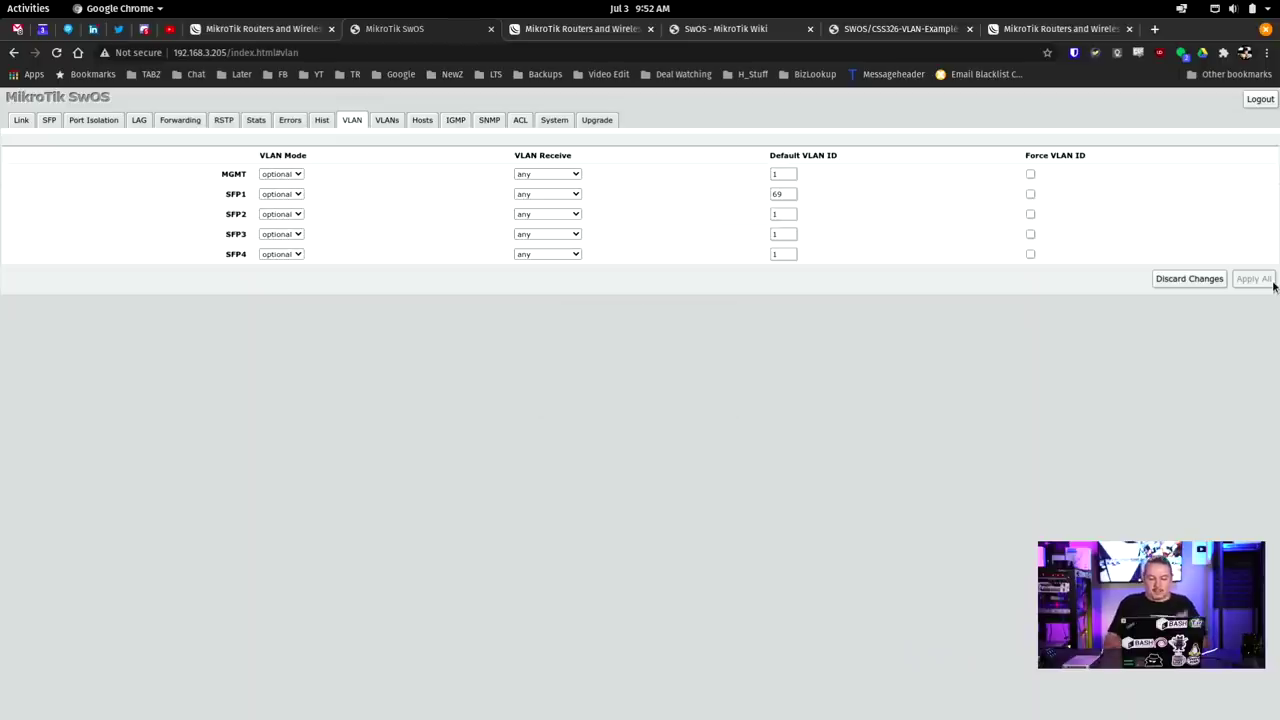
Set SFP1's default VLAN ID to 50, apply it, and check pfSense's VLAN list and the enp0s31f6 address in the terminal
{"action": "double_click", "coordinate": [788, 193]}
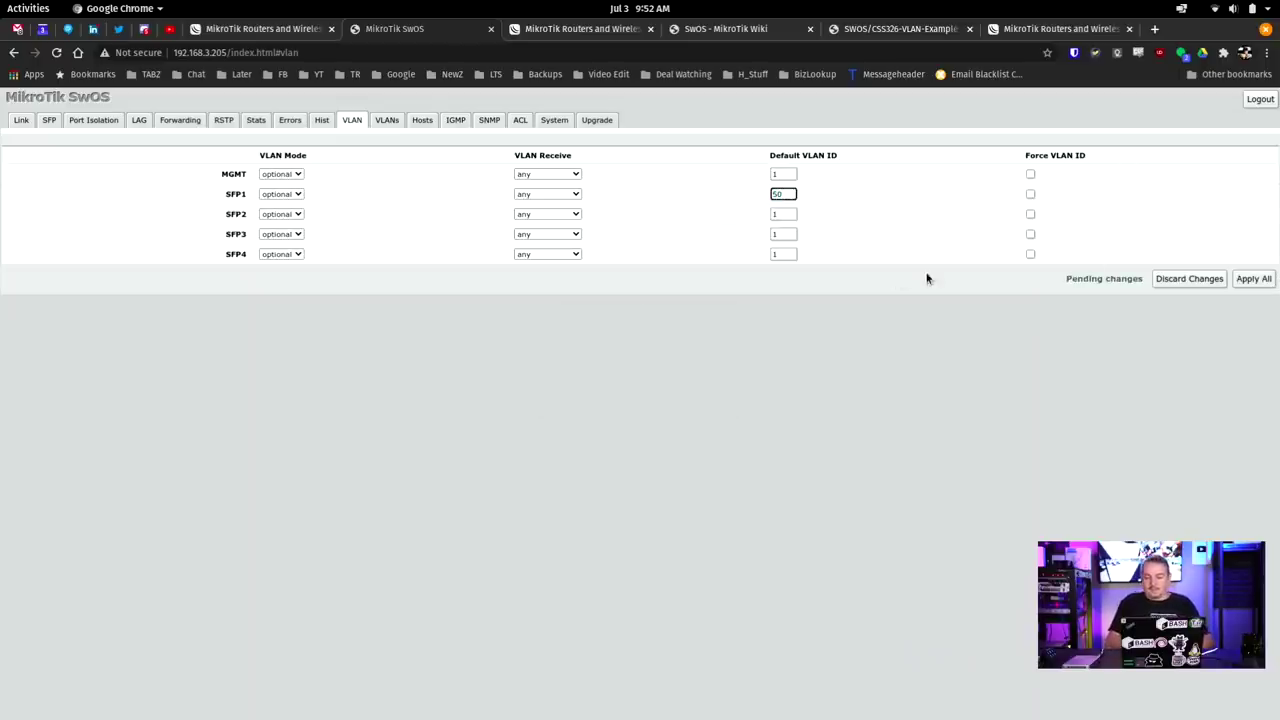
{"action": "left_click", "coordinate": [1253, 277]}
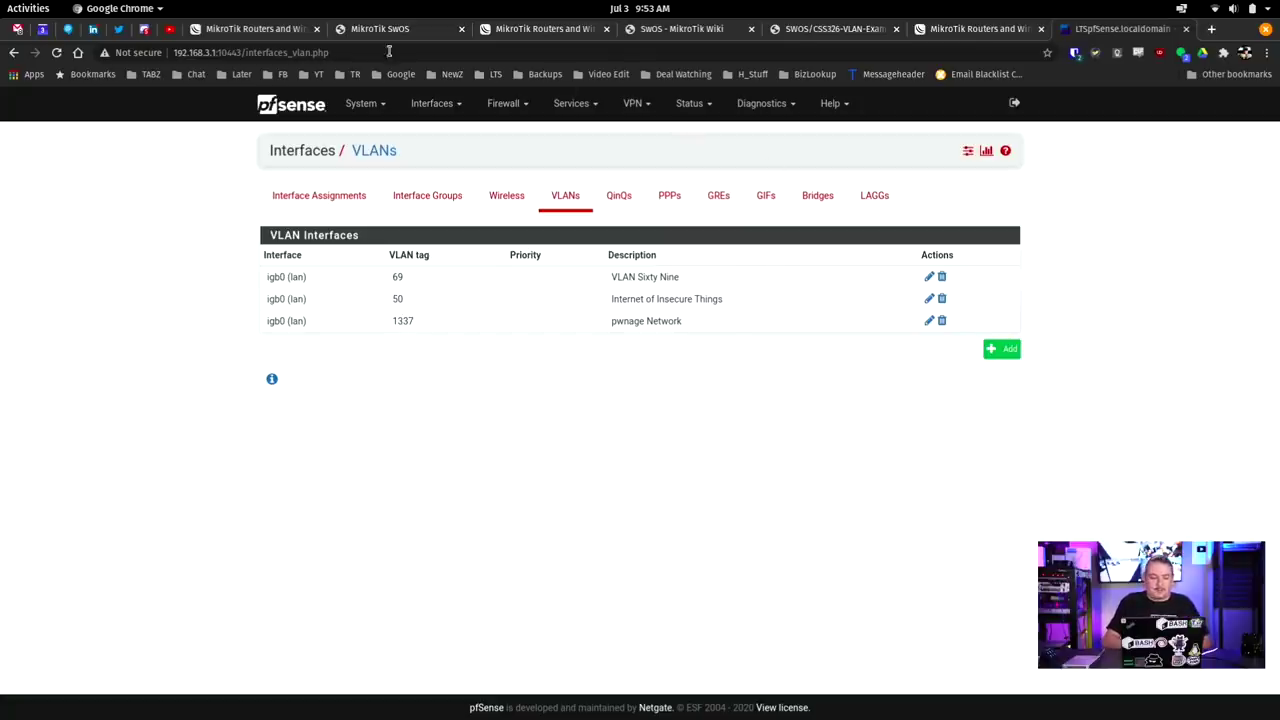
{"action": "left_click", "coordinate": [396, 32]}
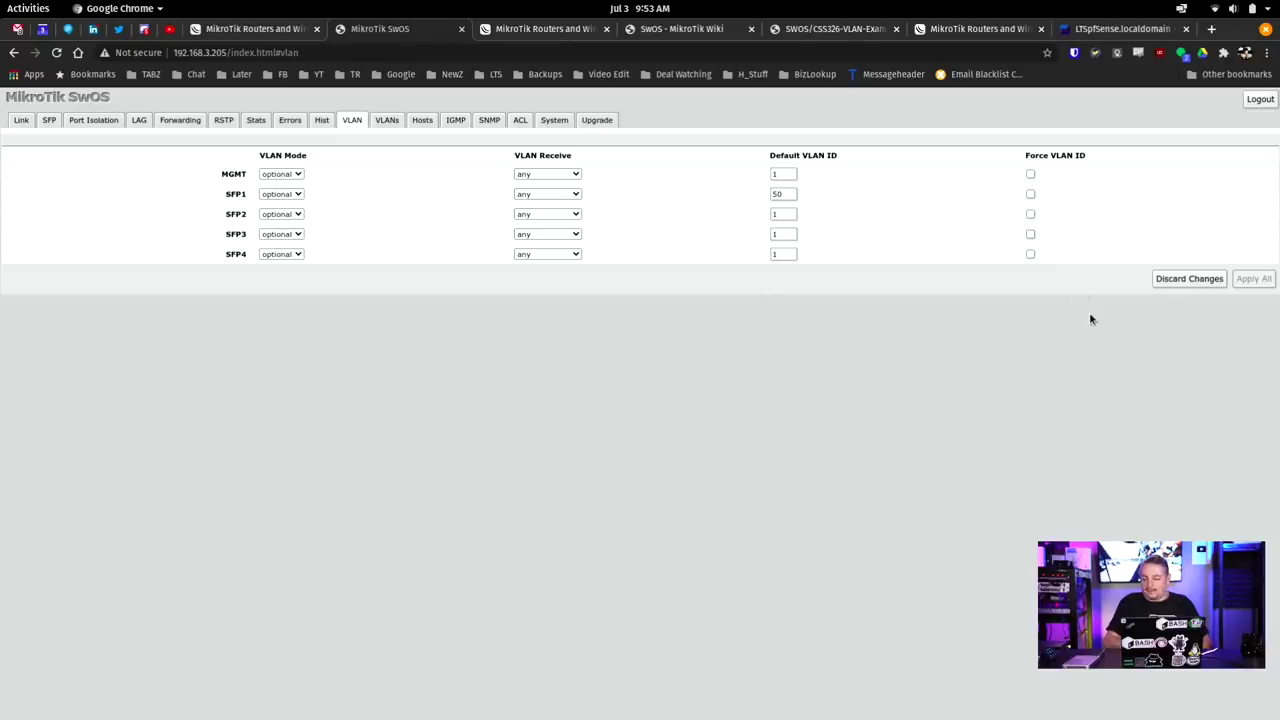
{"action": "key", "text": "alt+Tab"}
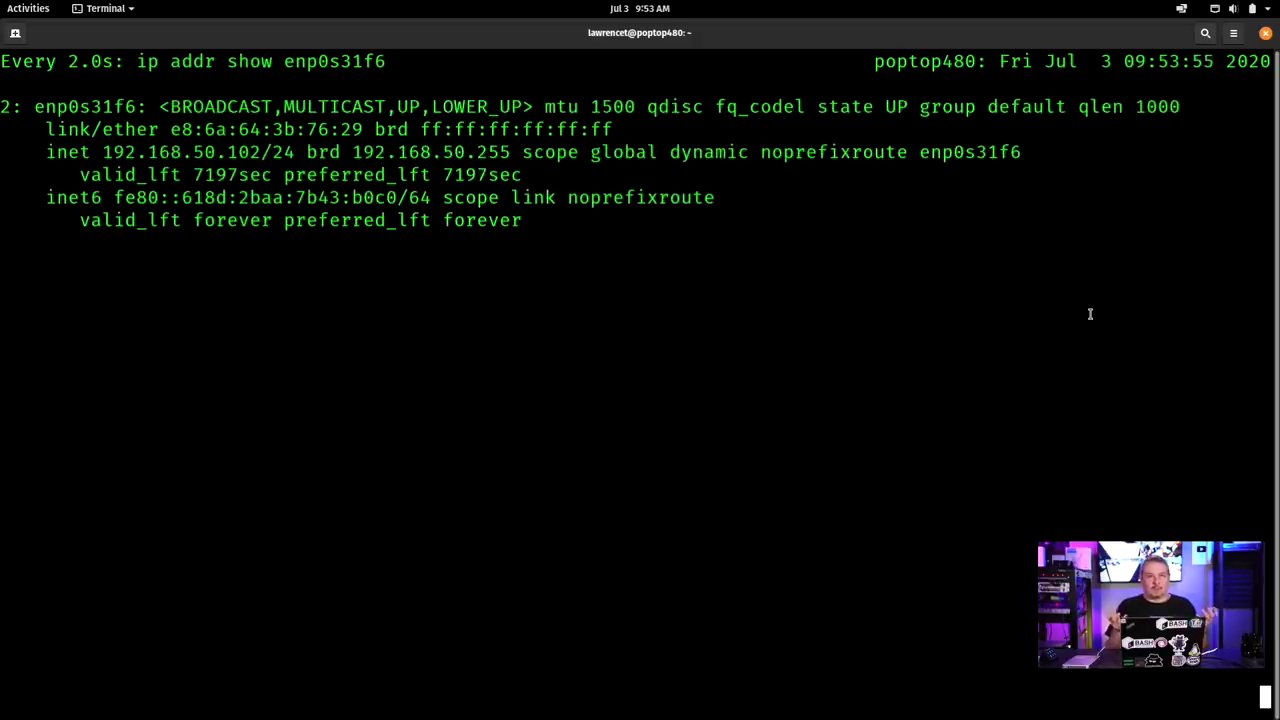
{"action": "key", "text": "alt+Tab"}
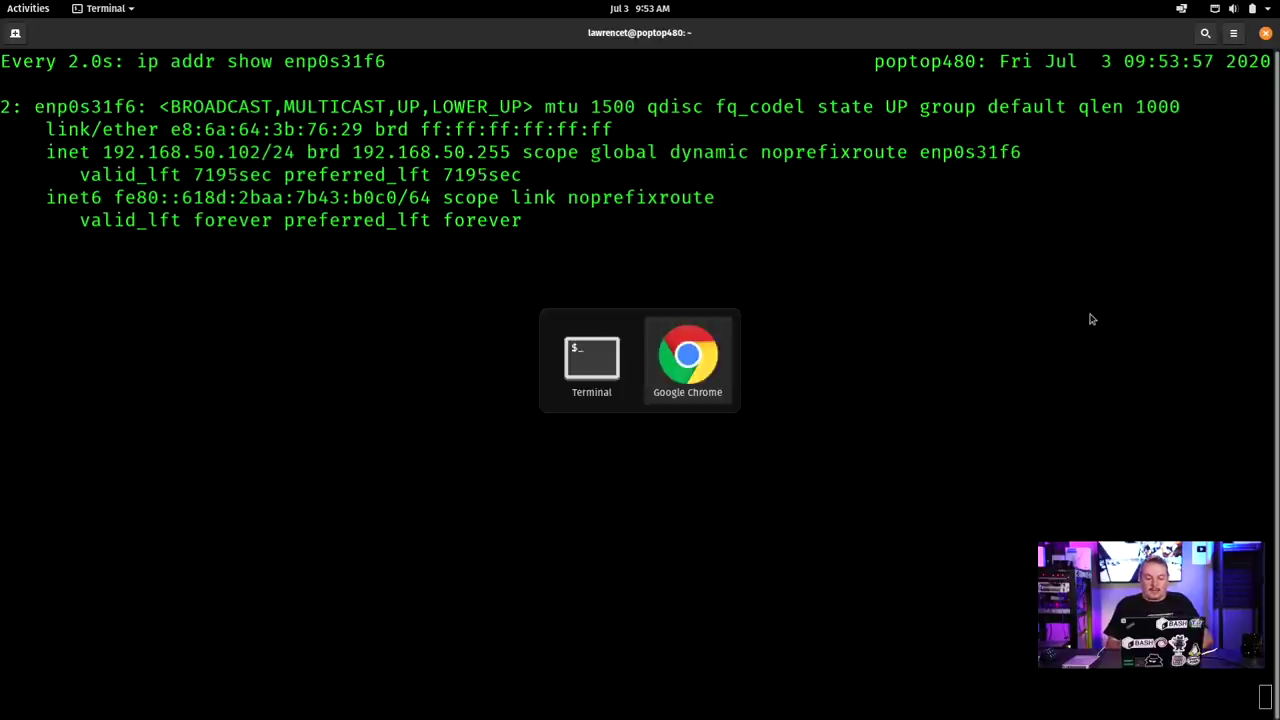
Set SFP1's default VLAN ID to 1337, apply the change, and check the enp0s31f6 address in the terminal
{"action": "double_click", "coordinate": [779, 193]}
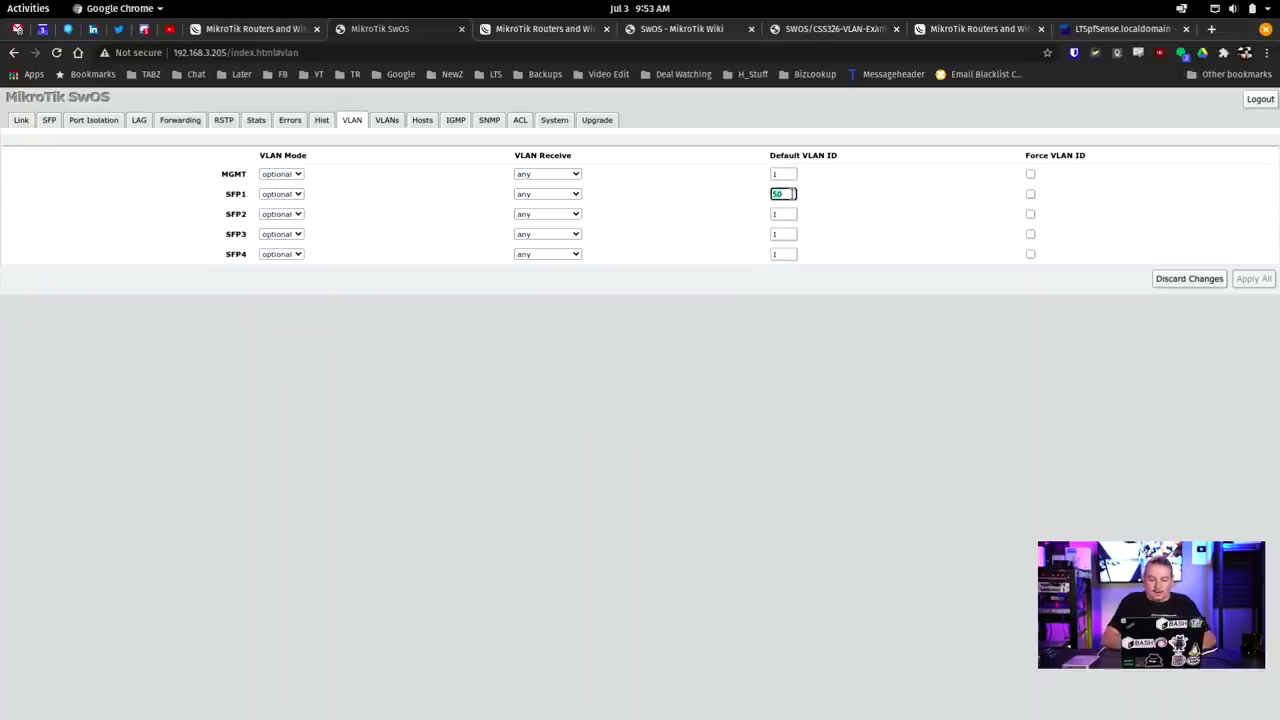
{"action": "type", "text": "1337"}
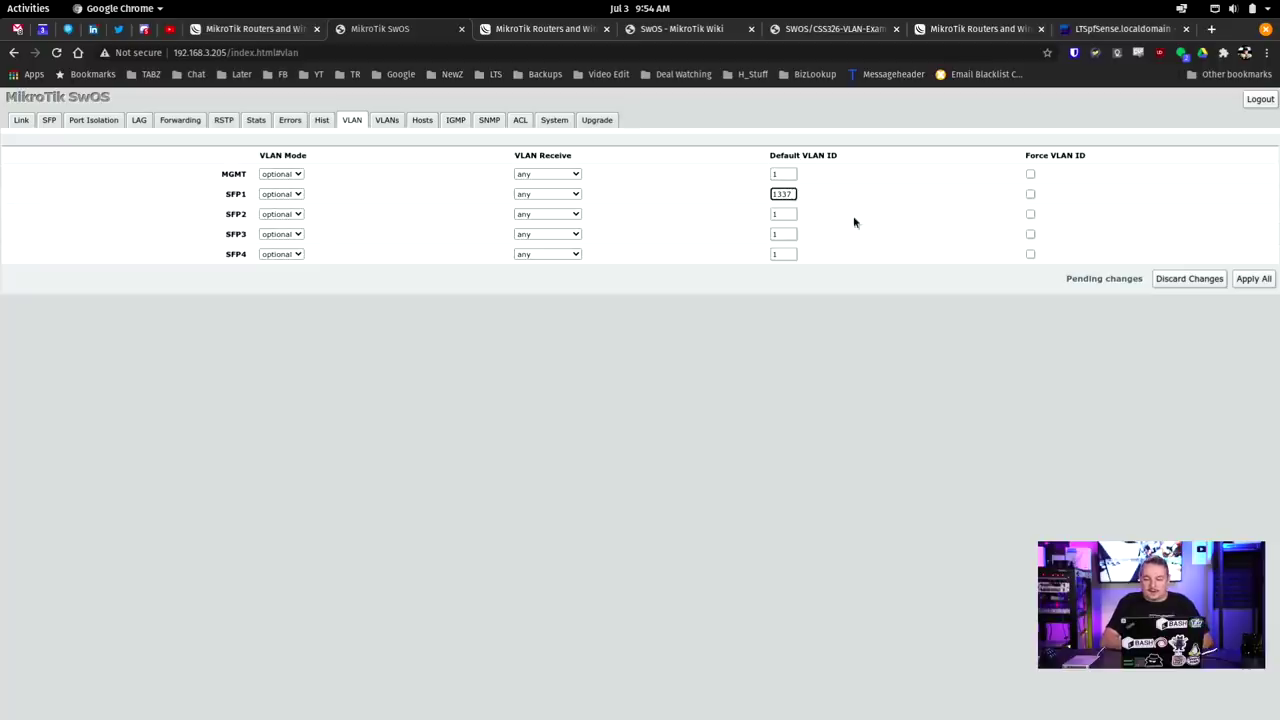
{"action": "left_click", "coordinate": [1253, 279]}
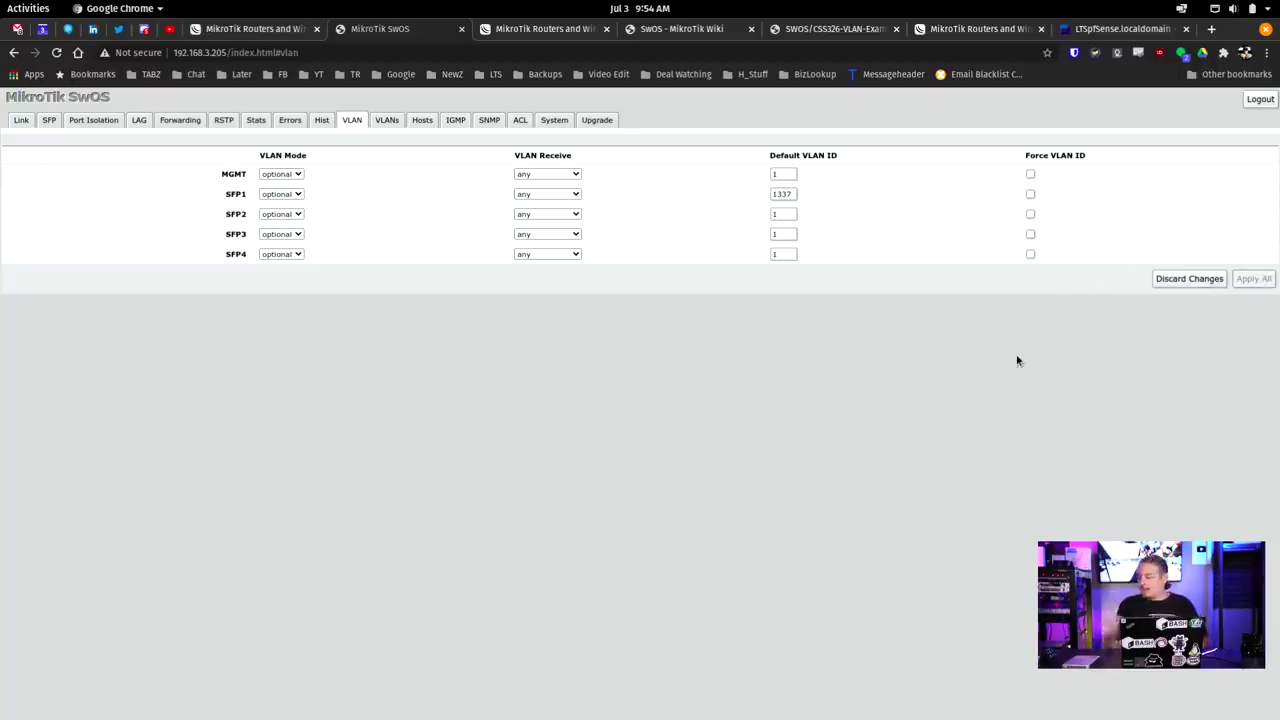
{"action": "key", "text": "alt+Tab"}
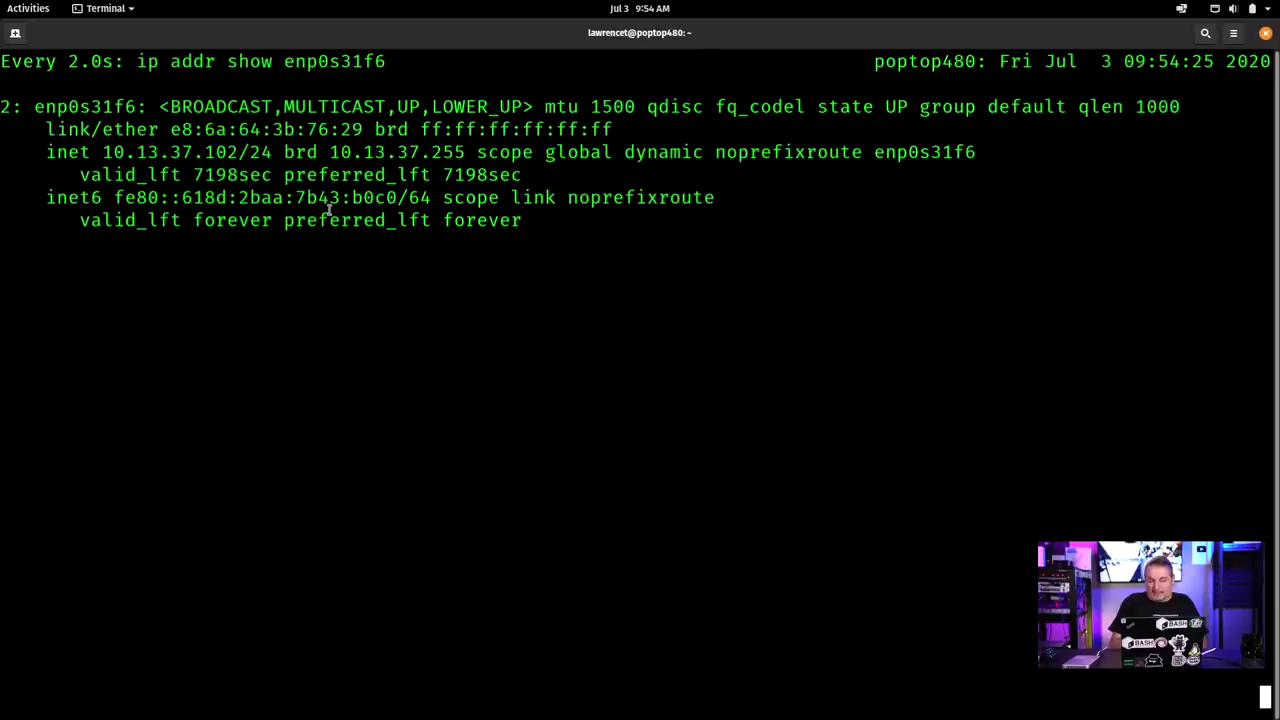
{"action": "key", "text": "alt+Tab"}
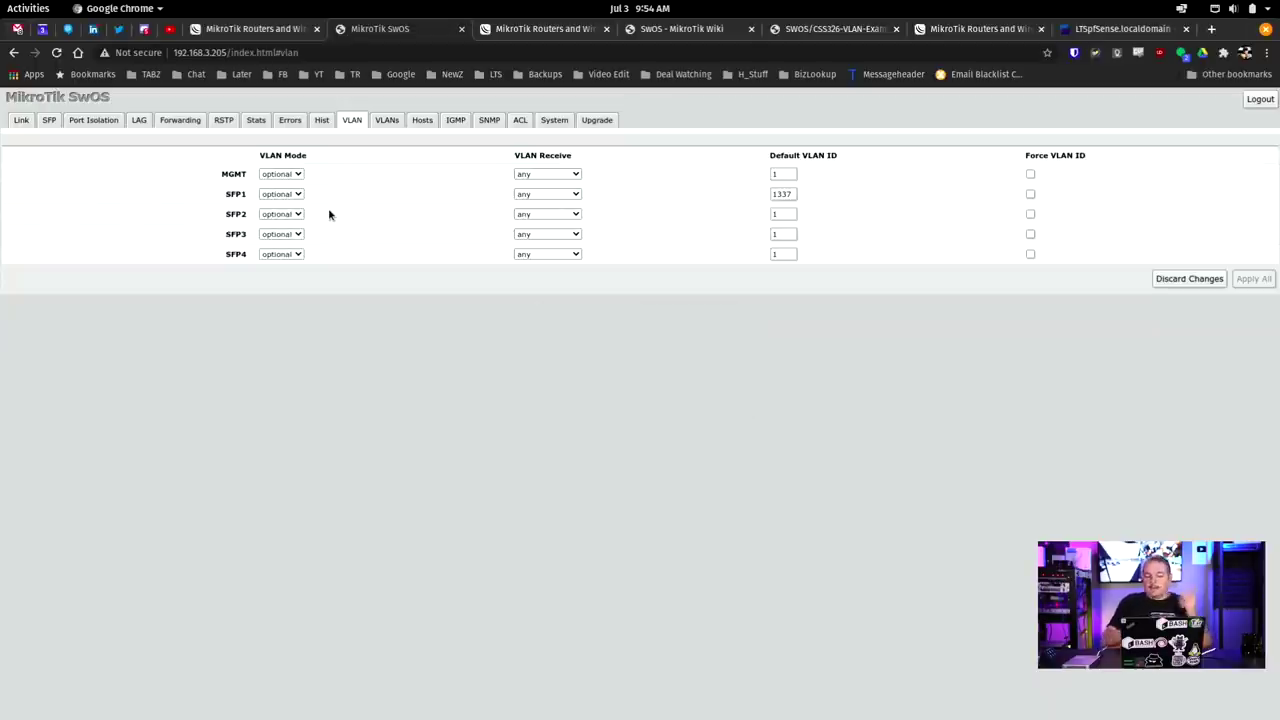
Look over the SwOS VLAN membership table, the host list and the IGMP, SNMP and ACL settings
{"action": "left_click", "coordinate": [386, 119]}
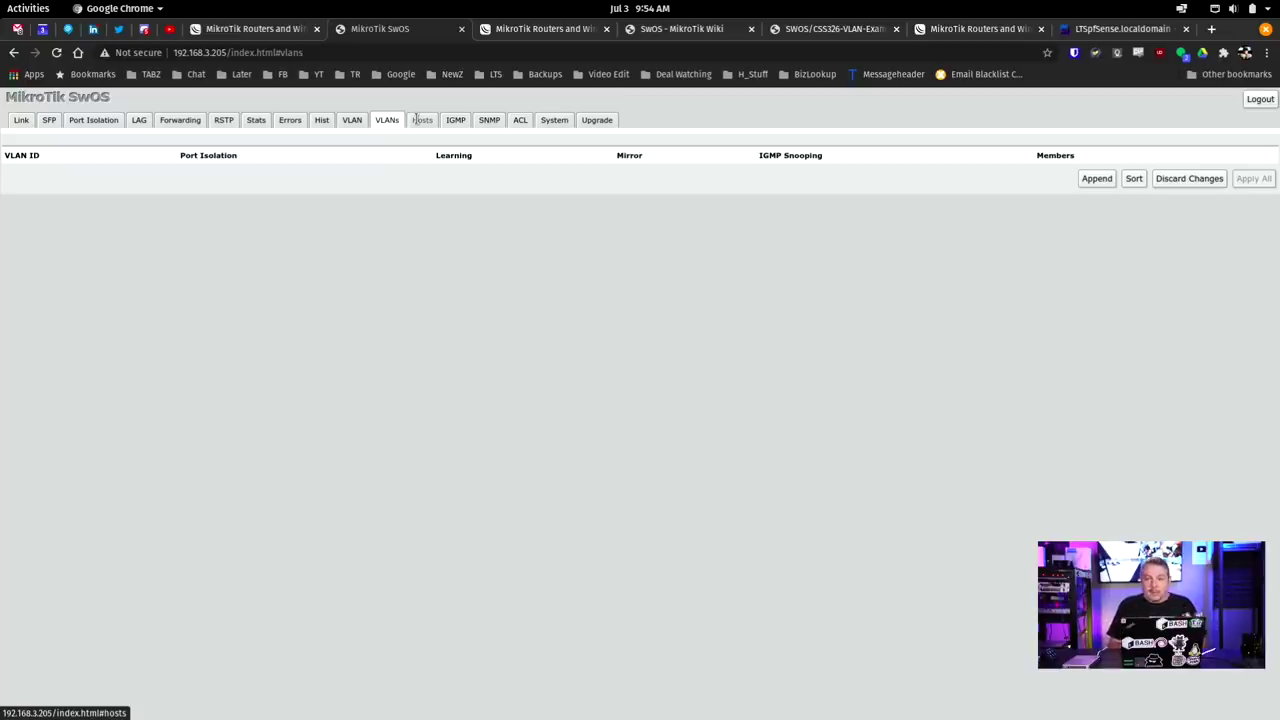
{"action": "left_click", "coordinate": [420, 120]}
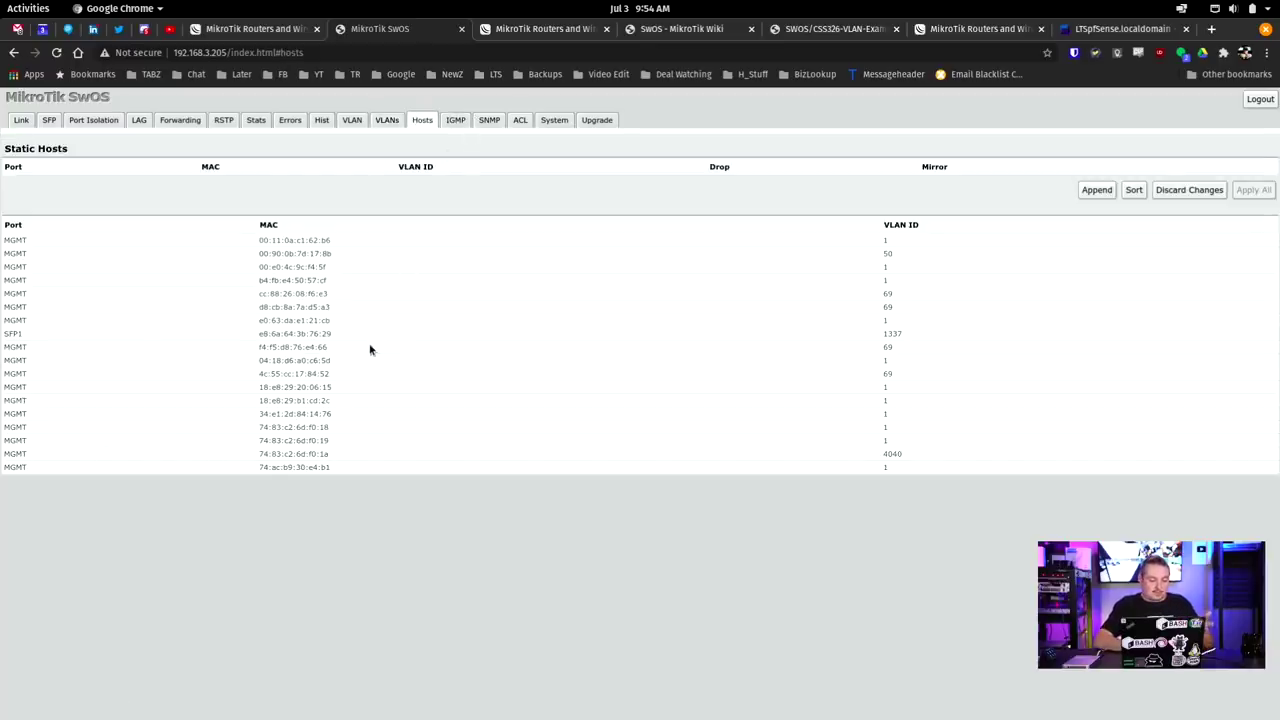
{"action": "left_click", "coordinate": [460, 120]}
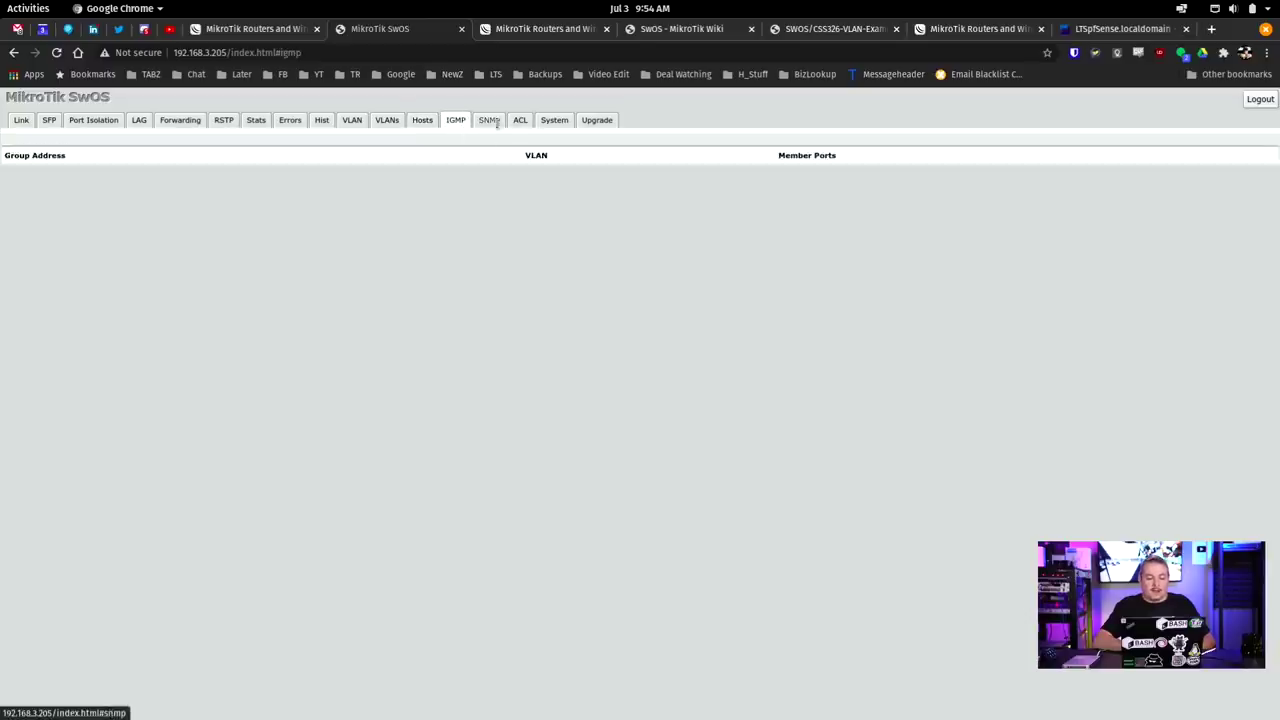
{"action": "left_click", "coordinate": [489, 120]}
{"action": "left_click", "coordinate": [517, 120]}
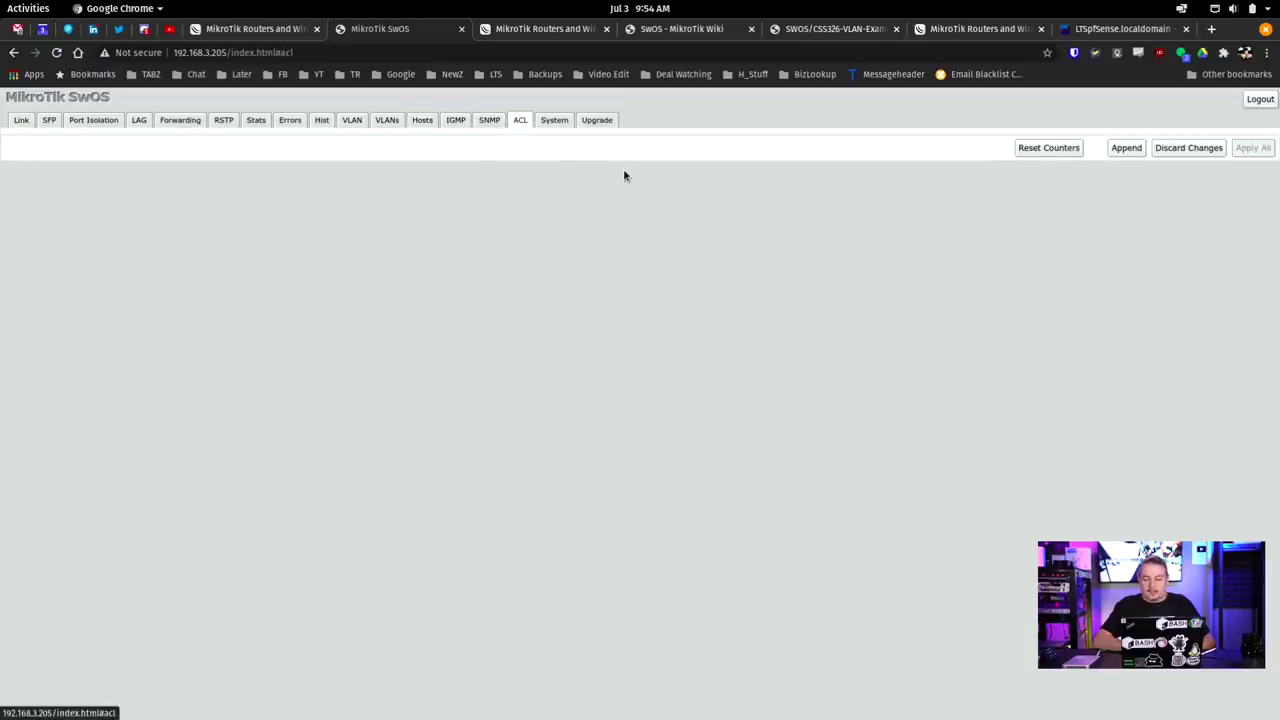
Review the system settings from the general options to the backup and reboot section, and recheck the ACL page
{"action": "left_click", "coordinate": [555, 120]}
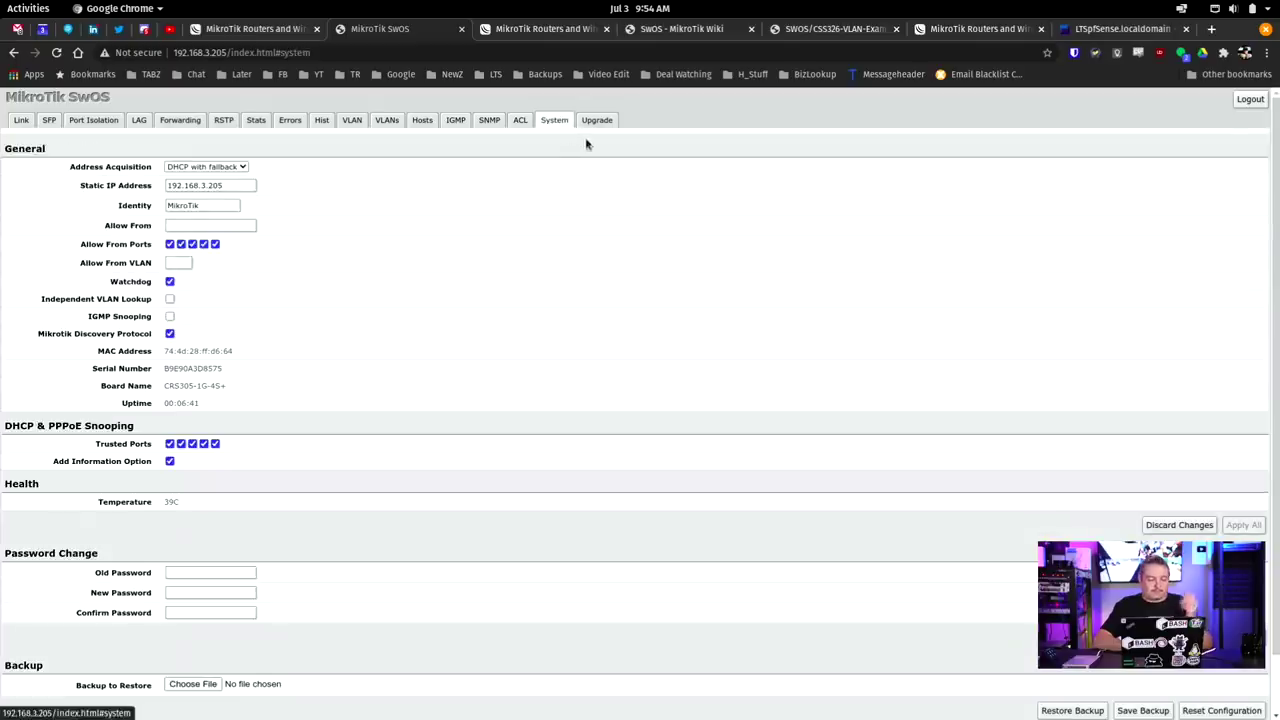
{"action": "left_click", "coordinate": [520, 120]}
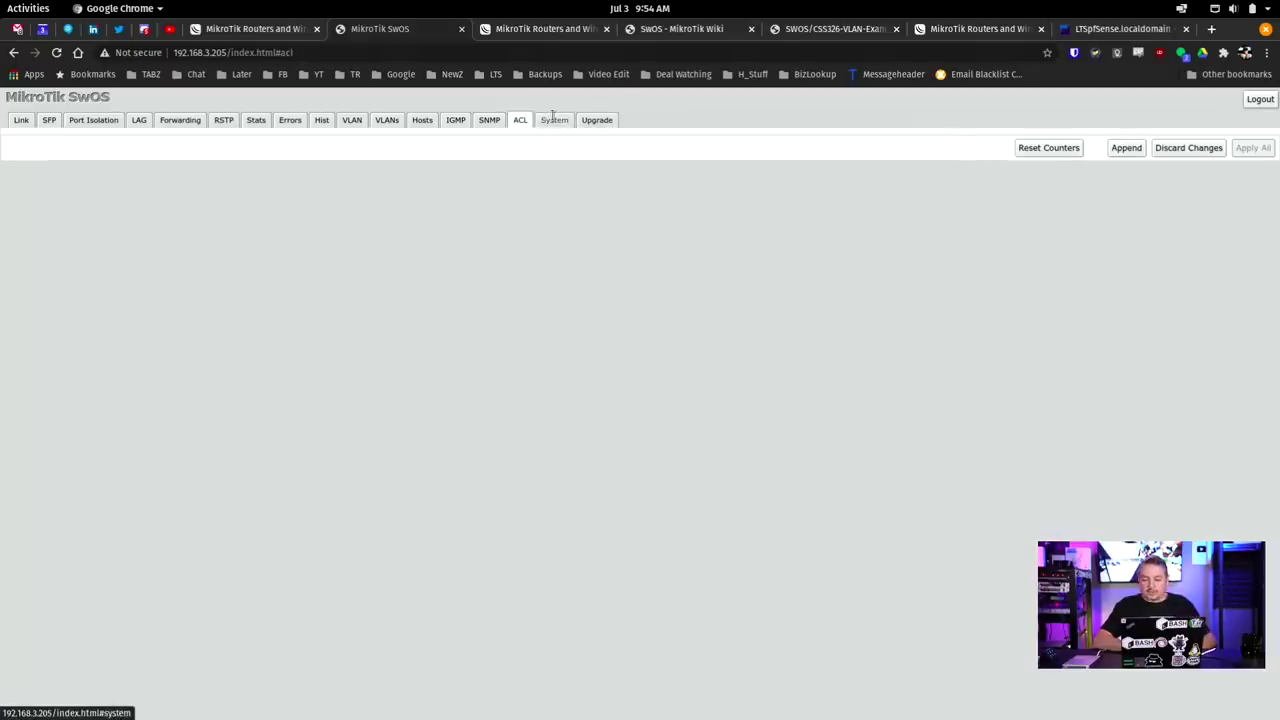
{"action": "left_click", "coordinate": [553, 120]}
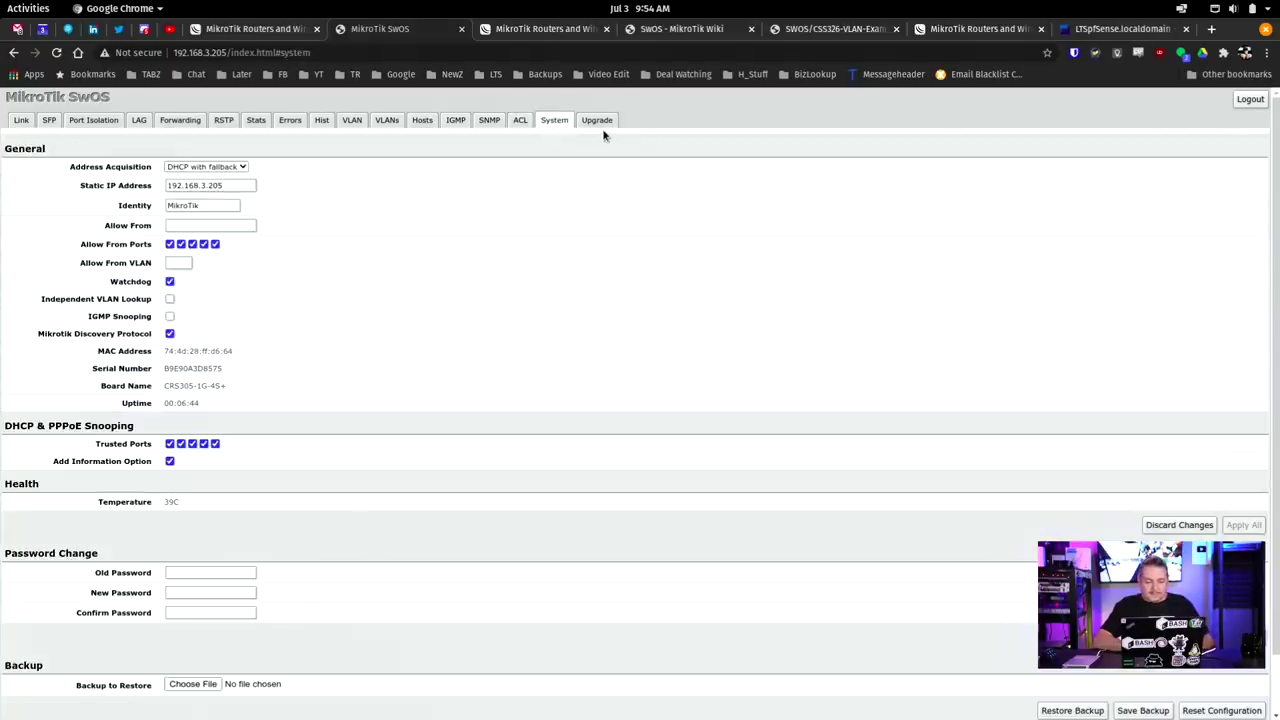
{"action": "scroll", "coordinate": [563, 221], "scroll_direction": "down", "scroll_amount": 1}
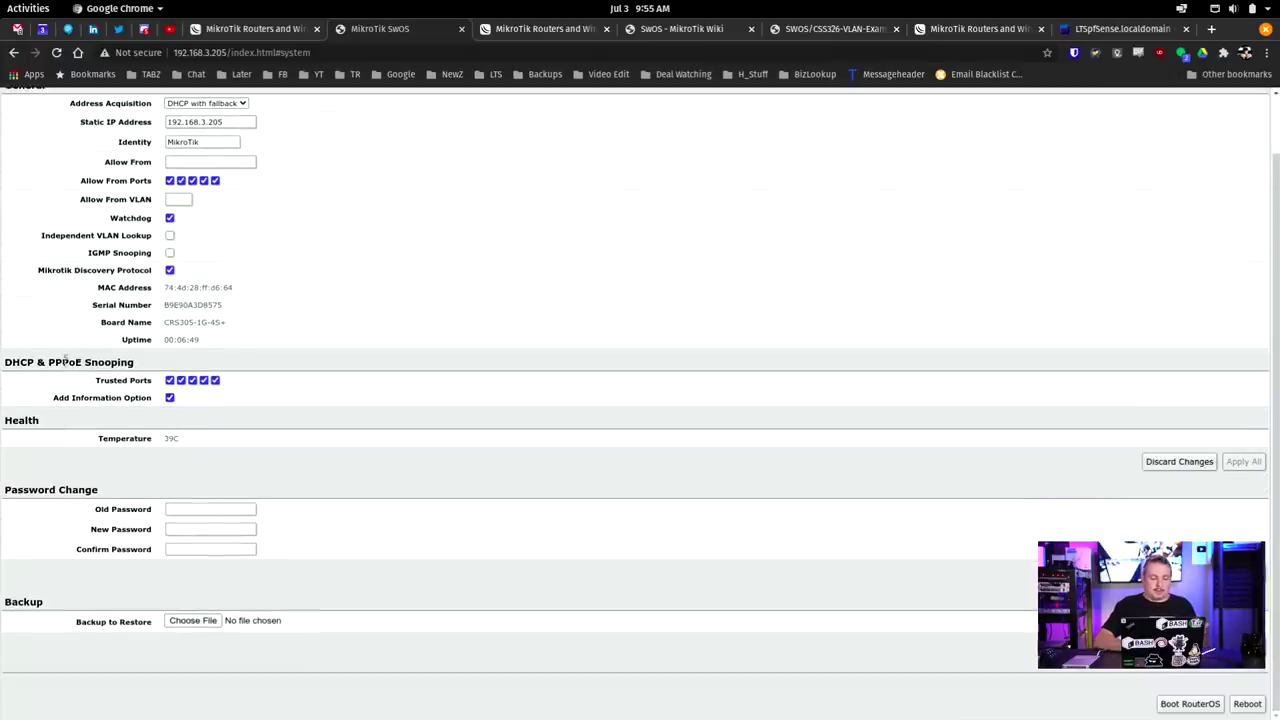
{"action": "scroll", "coordinate": [272, 460], "scroll_direction": "up", "scroll_amount": 1}
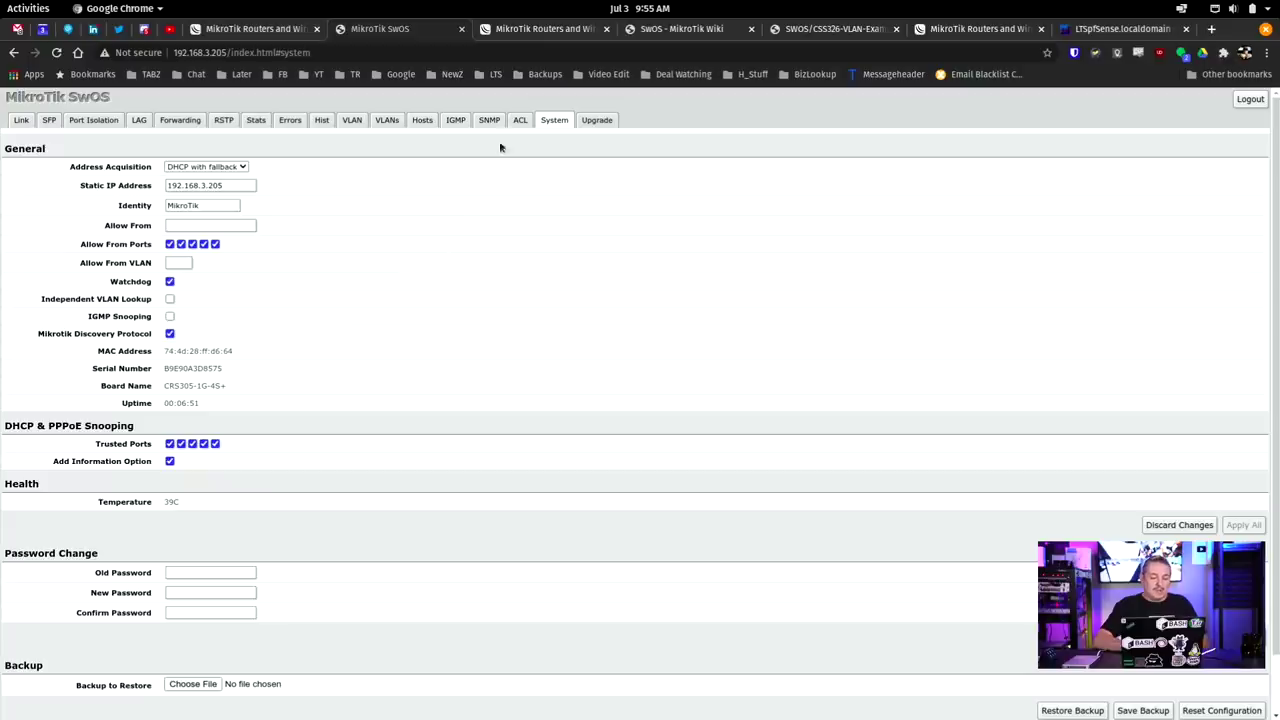
Check the installed and latest SwOS firmware versions and try to download and install the upgrade
{"action": "left_click", "coordinate": [596, 119]}
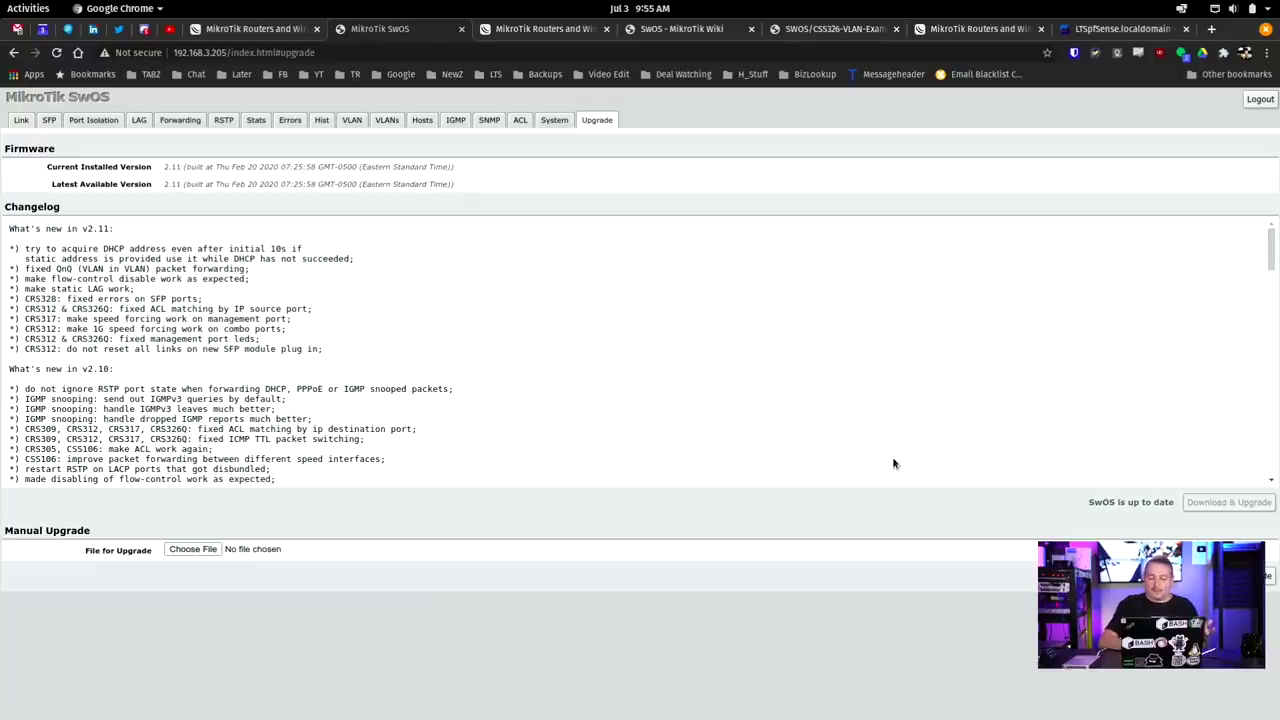
{"action": "left_click", "coordinate": [1243, 507]}
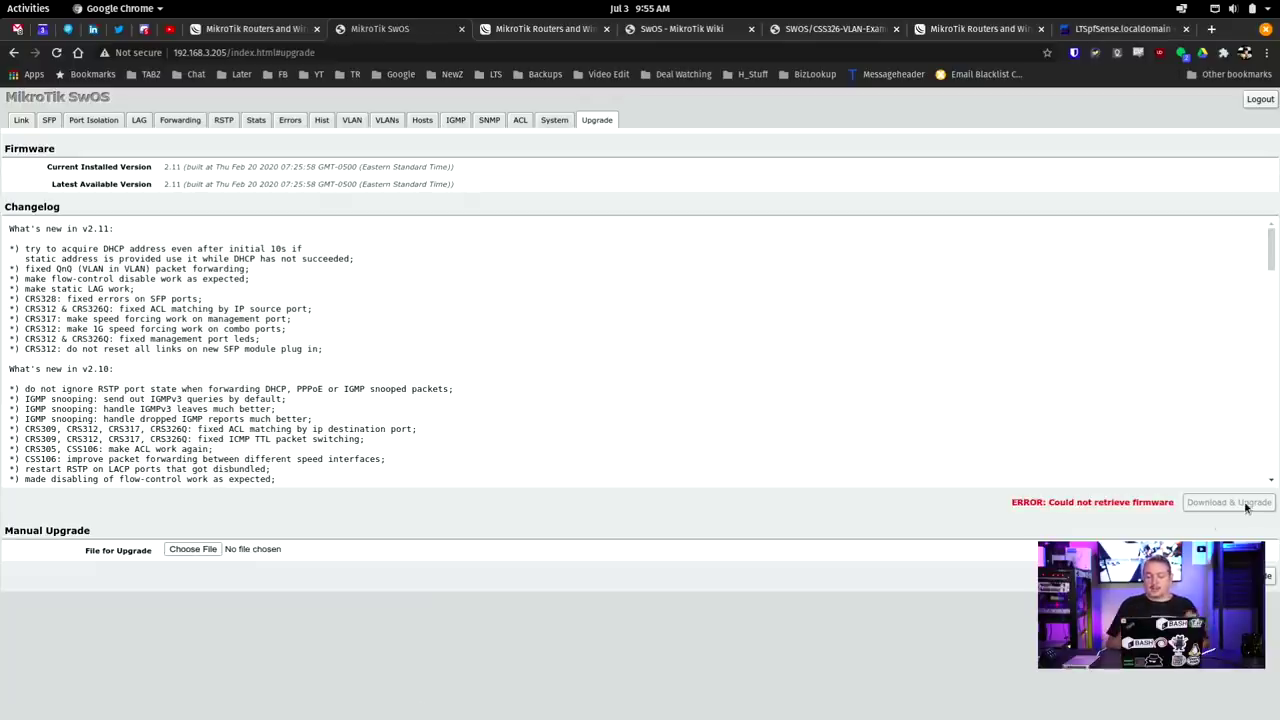